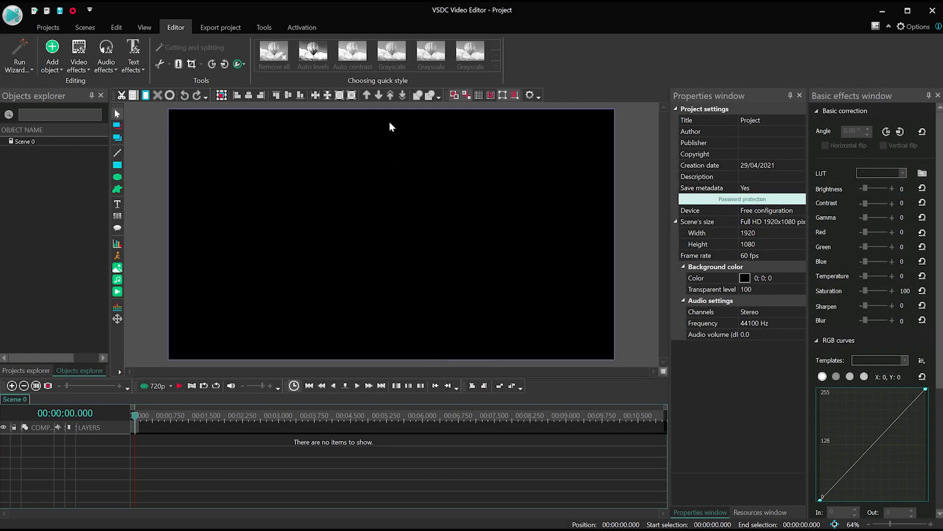
Place the mountain landscape photo in the scene with a 2-second Fade In
{"action": "left_click_drag", "start_coordinate": [396, 242], "coordinate": [390, 251]}
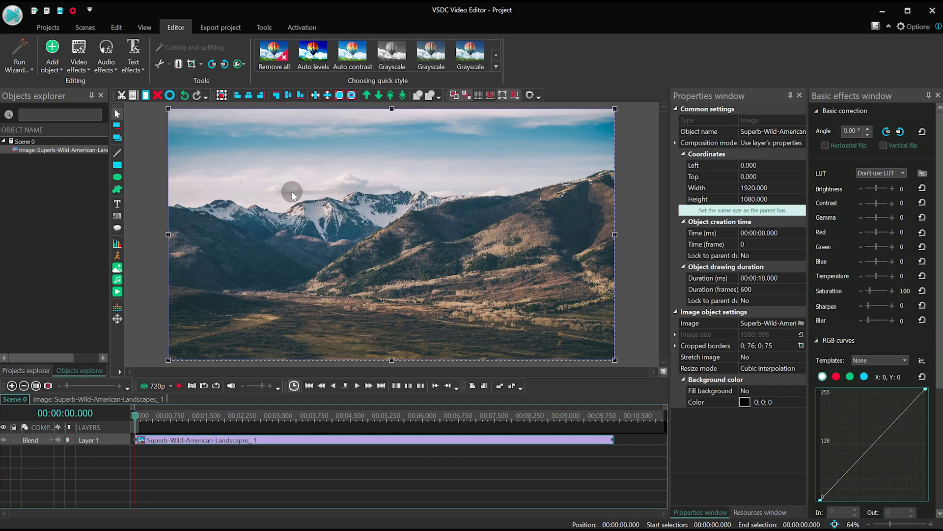
{"action": "left_click", "coordinate": [80, 59]}
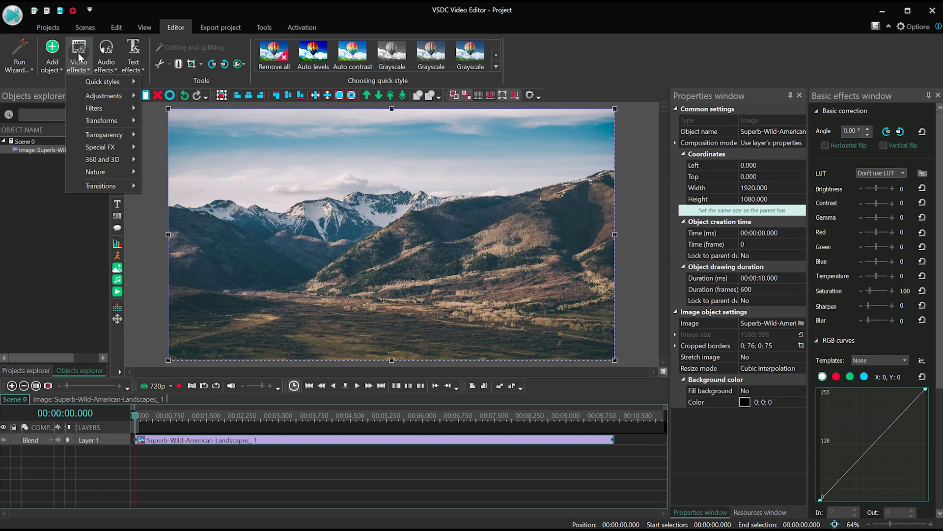
{"action": "left_click", "coordinate": [118, 136]}
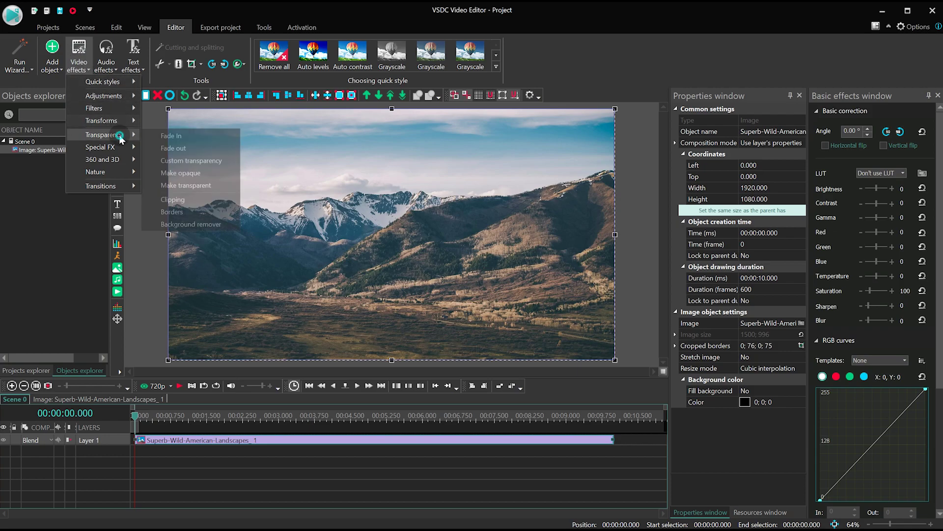
{"action": "left_click", "coordinate": [199, 137]}
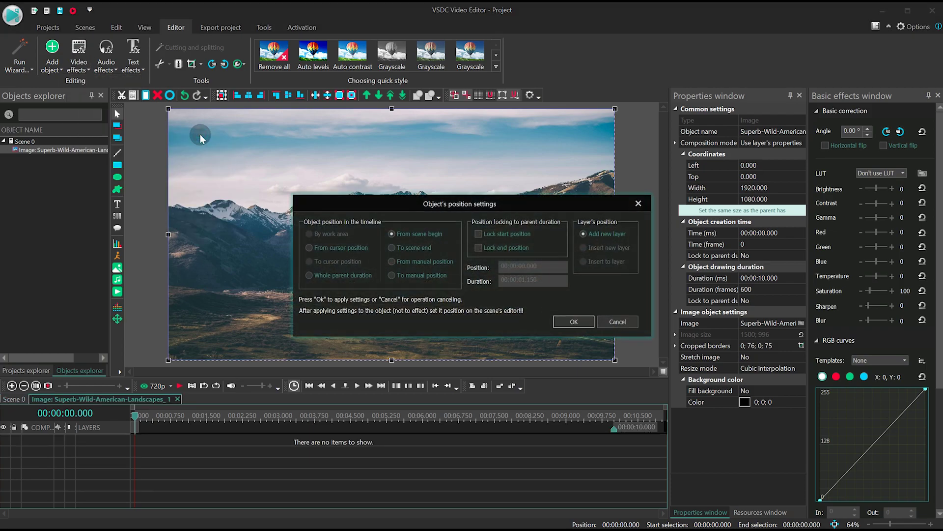
{"action": "left_click", "coordinate": [409, 237]}
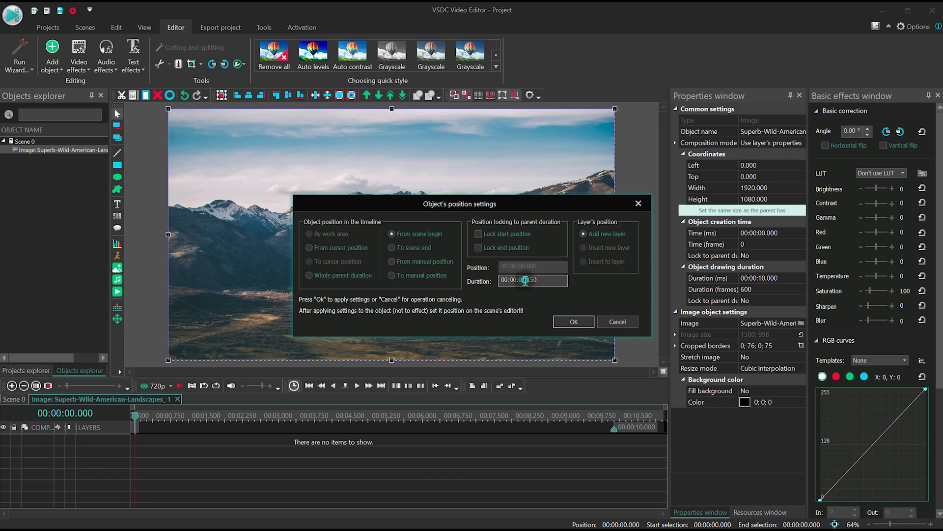
{"action": "key", "text": "BackSpace"}
{"action": "type", "text": "2000"}
{"action": "key", "text": "Return"}
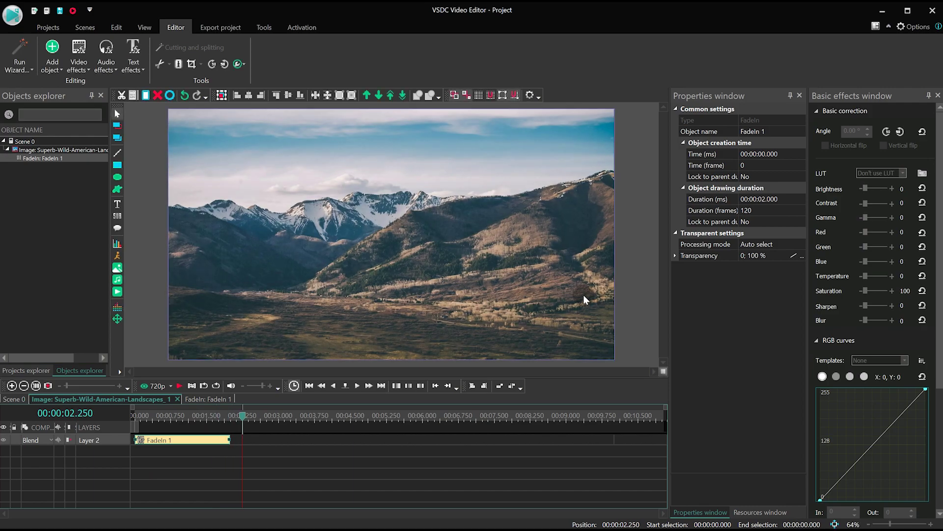
Set the playhead to 00:00:01.150 and move the landscape clip to start there
{"action": "left_click", "coordinate": [14, 399]}
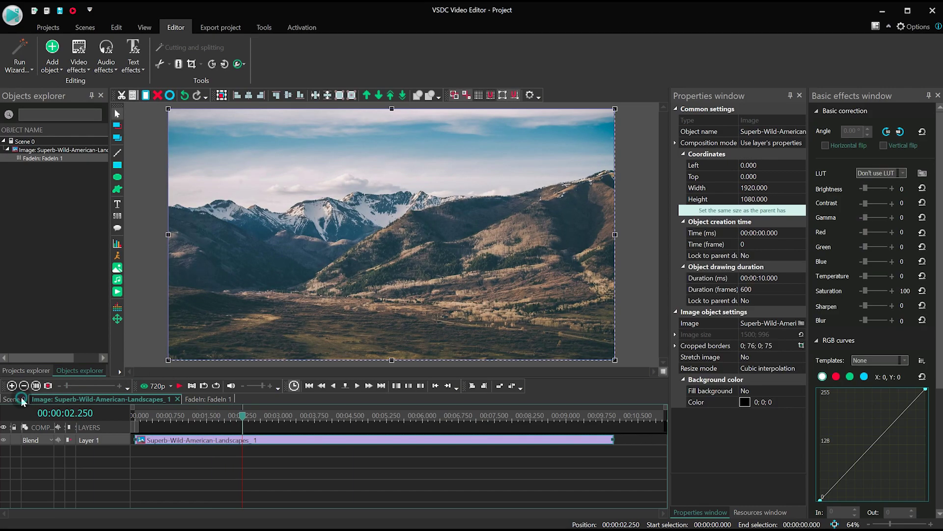
{"action": "left_click_drag", "start_coordinate": [240, 416], "coordinate": [98, 417]}
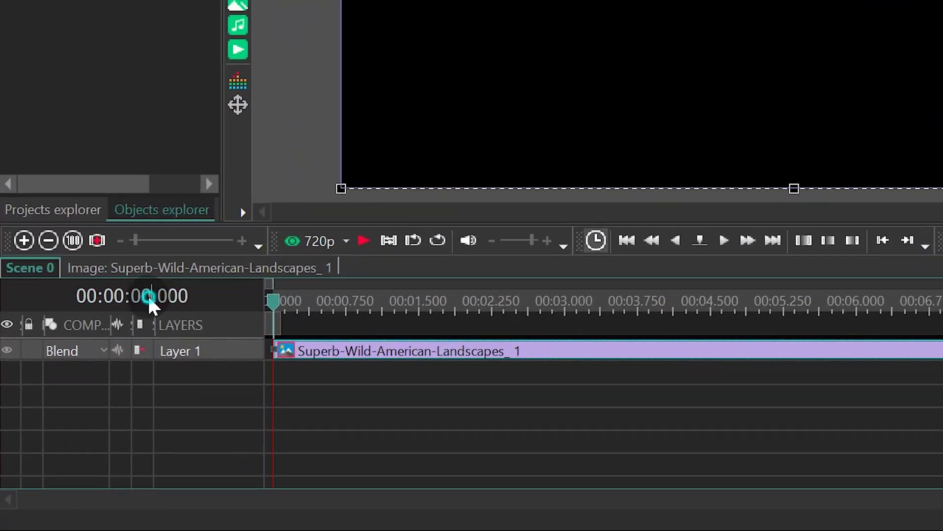
{"action": "left_click", "coordinate": [113, 349]}
{"action": "type", "text": "1."}
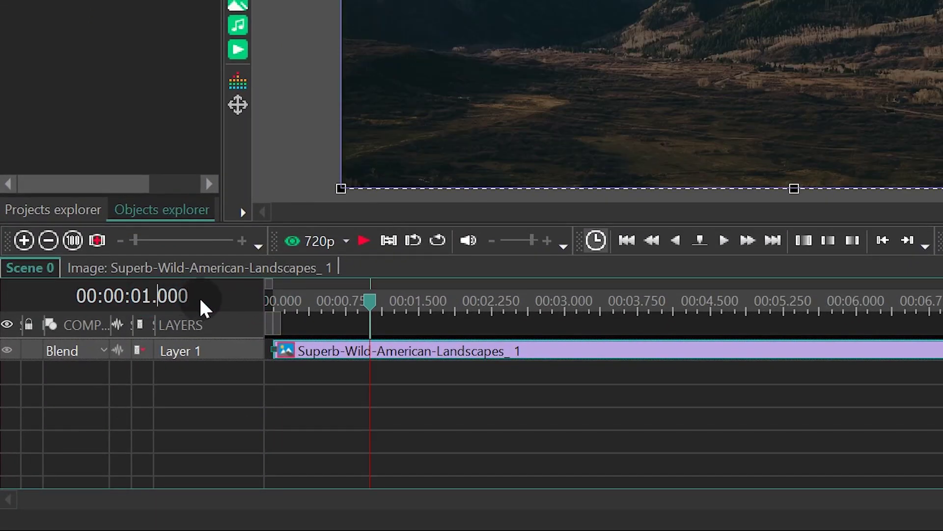
{"action": "type", "text": "15"}
{"action": "key", "text": "Return"}
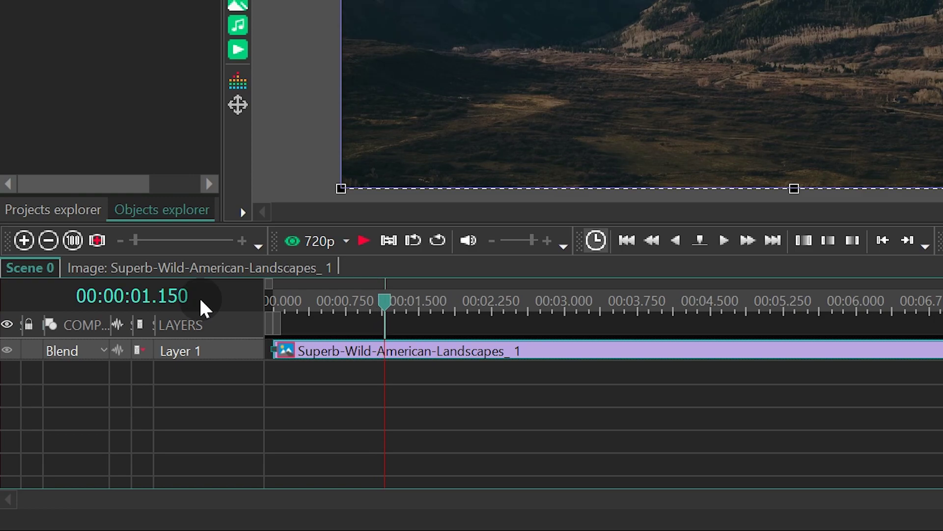
{"action": "left_click", "coordinate": [415, 385]}
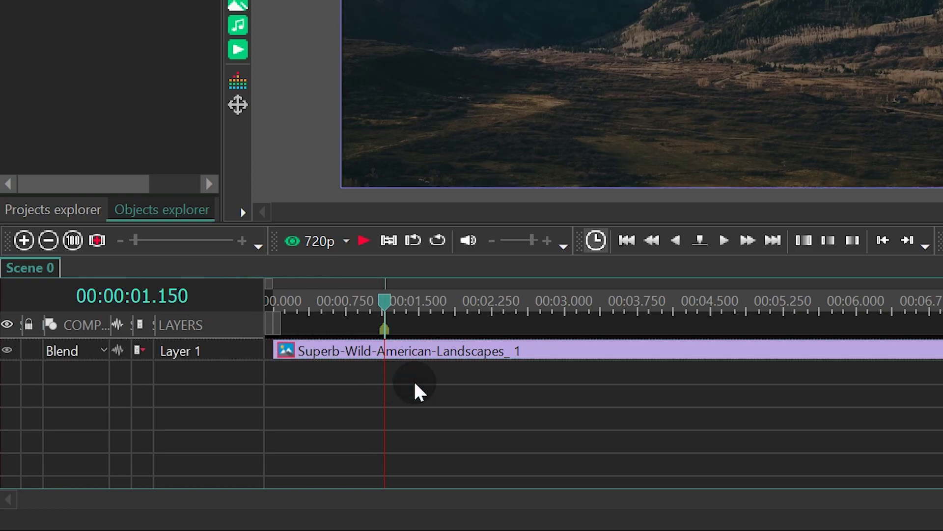
{"action": "left_click_drag", "start_coordinate": [304, 352], "coordinate": [414, 352]}
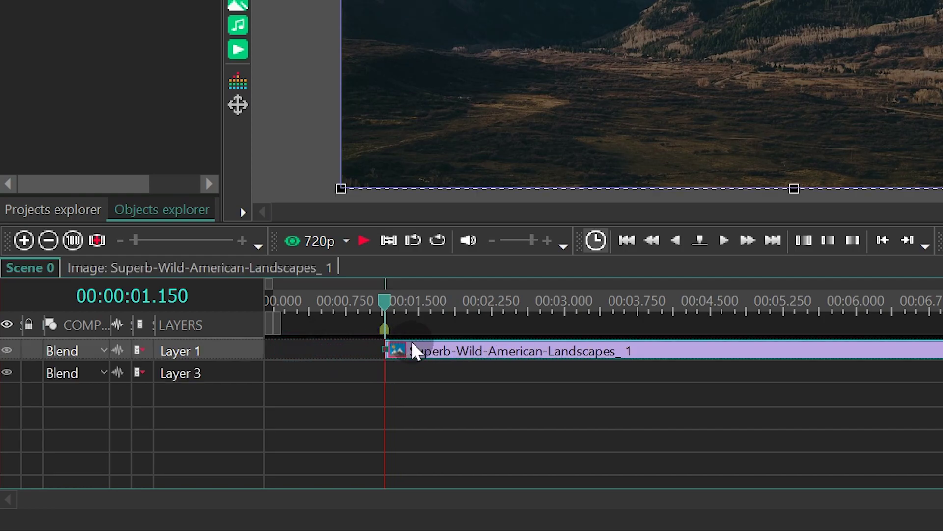
{"action": "left_click", "coordinate": [486, 422]}
Paste a landscape copy at 0 s and trim the original to end with it
{"action": "key", "text": "ctrl+v"}
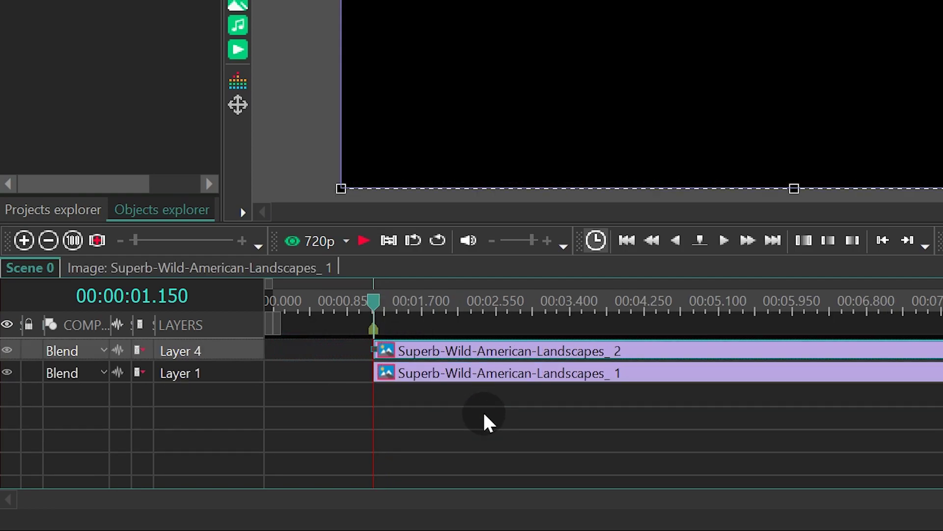
{"action": "left_click_drag", "start_coordinate": [431, 353], "coordinate": [310, 362]}
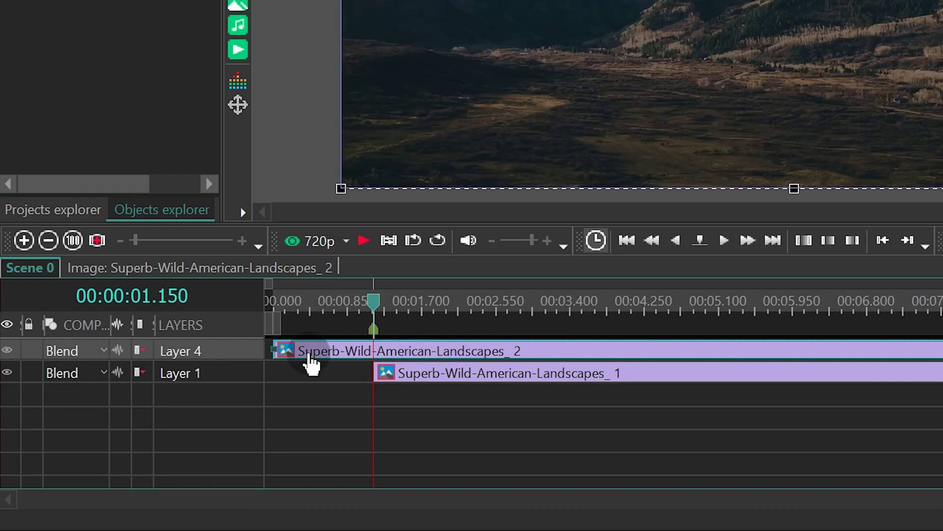
{"action": "left_click", "coordinate": [542, 454]}
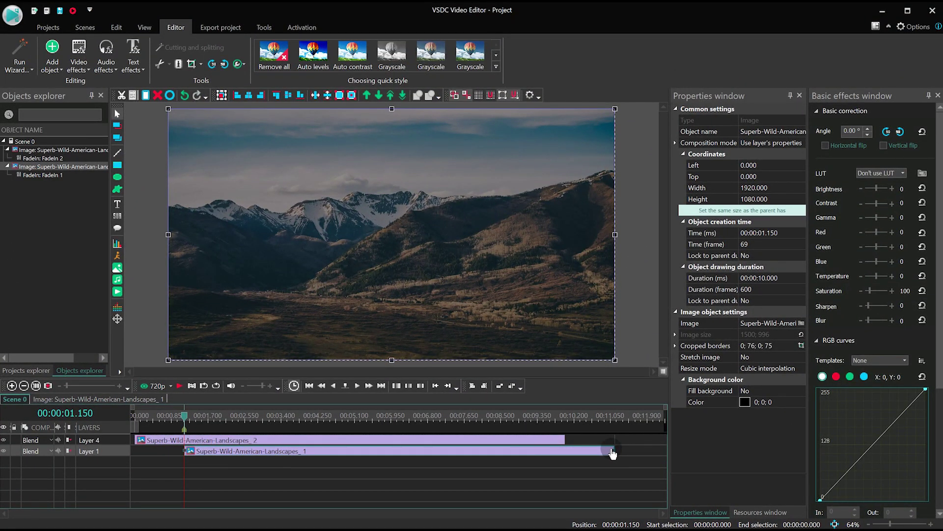
{"action": "left_click_drag", "start_coordinate": [612, 450], "coordinate": [569, 452]}
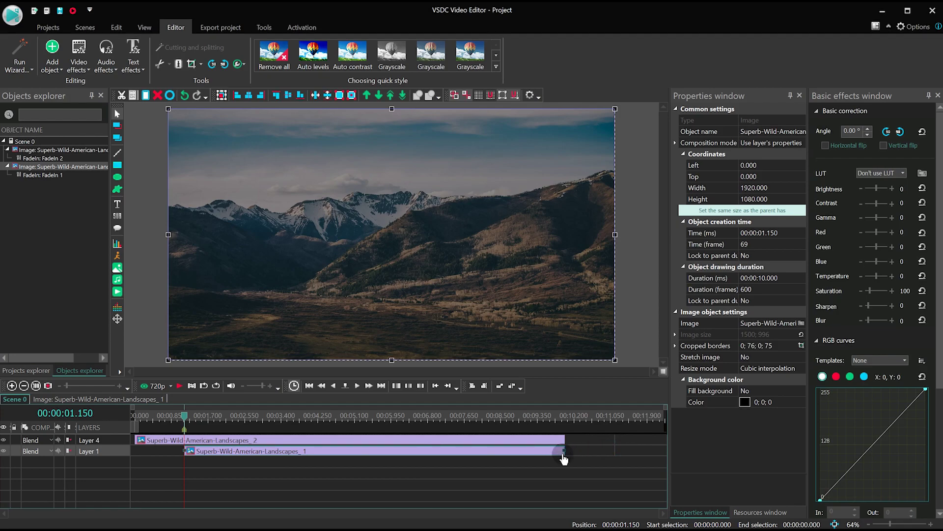
{"action": "left_click", "coordinate": [271, 443]}
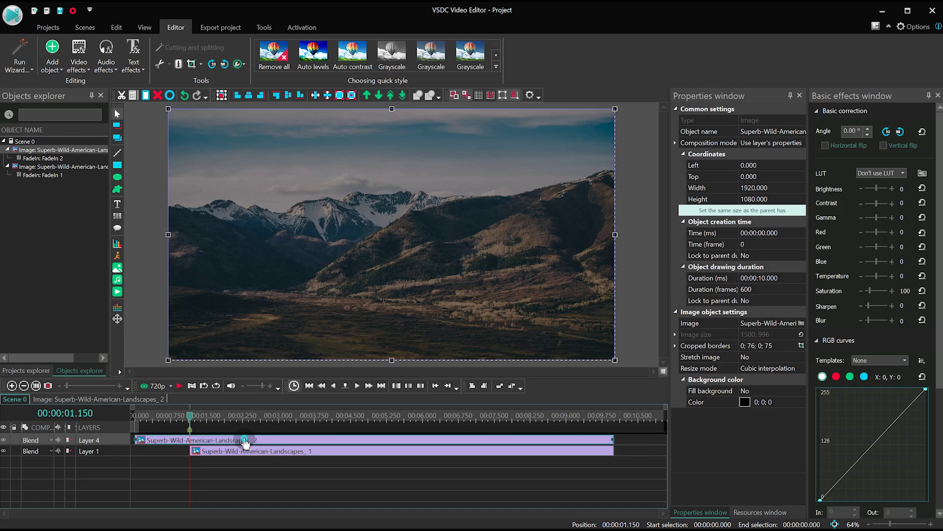
{"action": "double_click", "coordinate": [244, 439]}
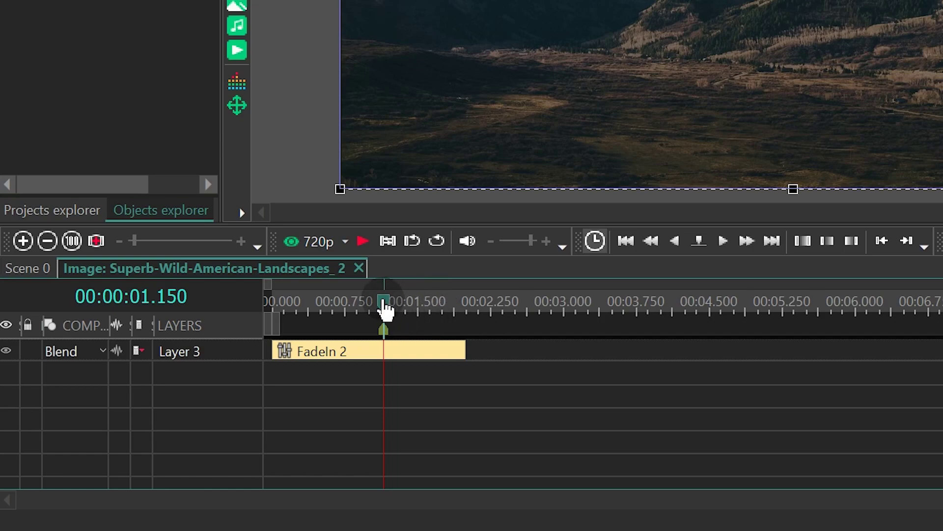
Add a marker at 2 seconds inside the copied landscape clip
{"action": "left_click_drag", "start_coordinate": [385, 310], "coordinate": [472, 315]}
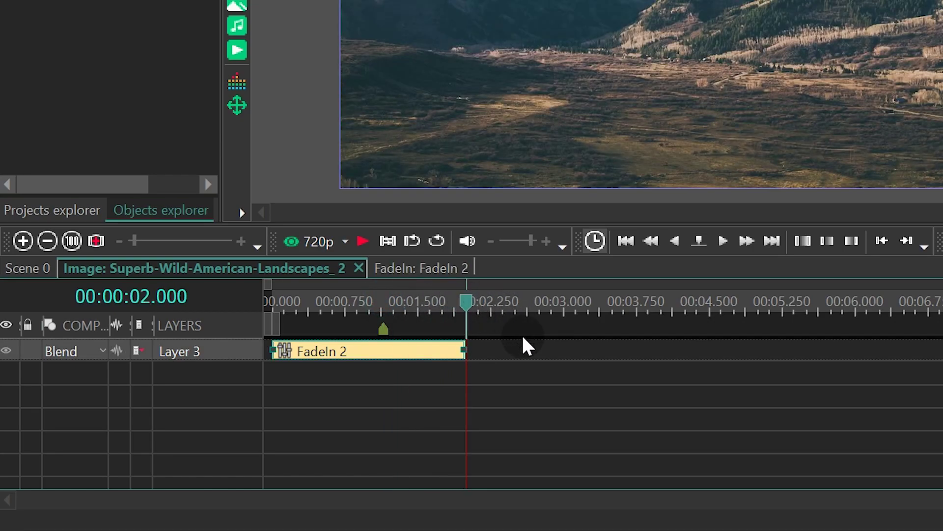
{"action": "left_click", "coordinate": [537, 359]}
{"action": "left_click", "coordinate": [547, 400]}
{"action": "key", "text": "m"}
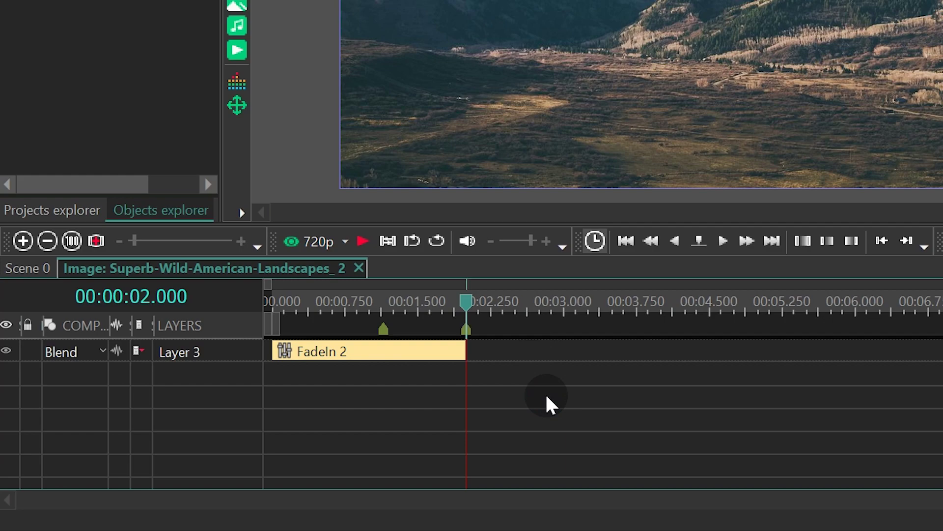
Make the 2-second marker red and visible in child objects
{"action": "double_click", "coordinate": [468, 326]}
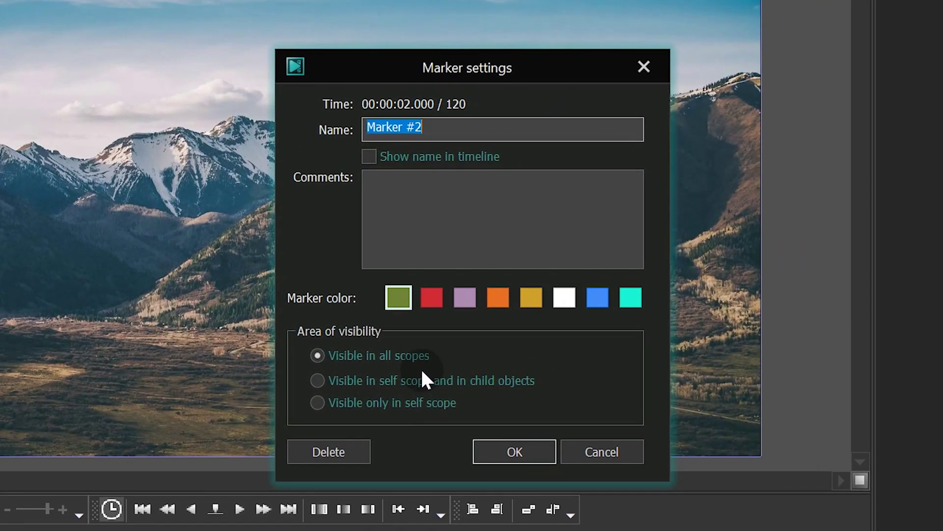
{"action": "left_click", "coordinate": [419, 377]}
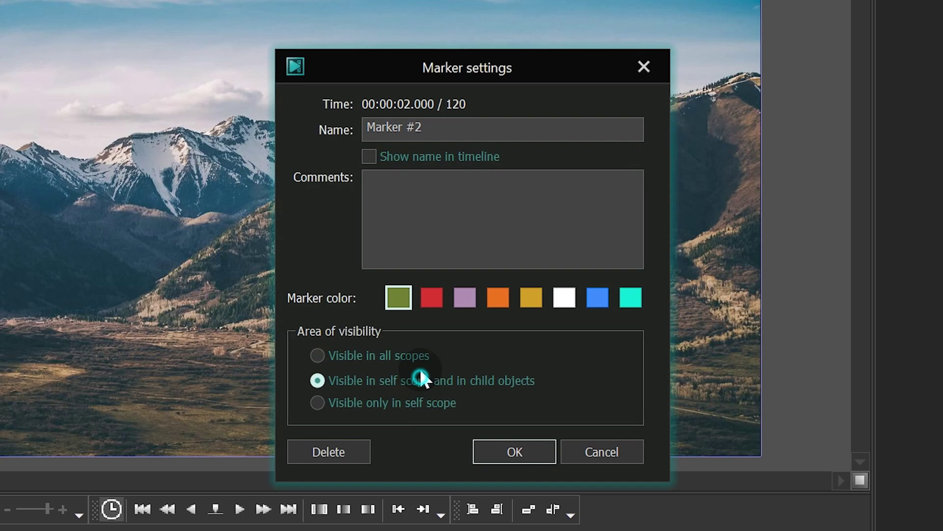
{"action": "left_click", "coordinate": [428, 298]}
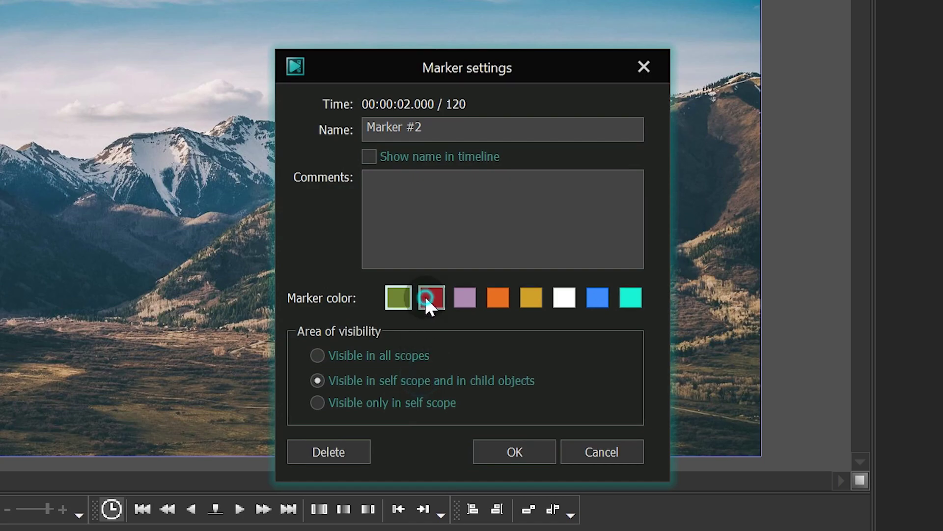
{"action": "left_click", "coordinate": [506, 444]}
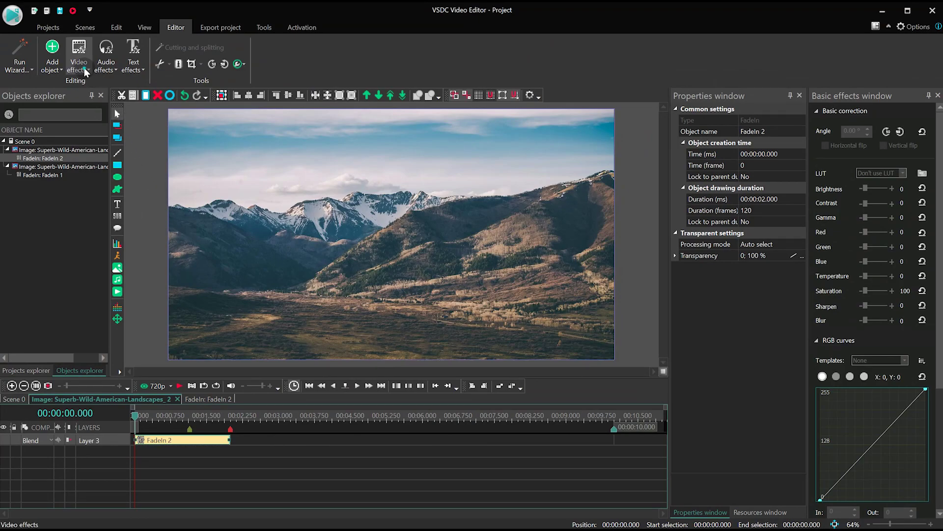
Apply an Inverse adjustment effect spanning the whole copied landscape clip
{"action": "left_click", "coordinate": [85, 71]}
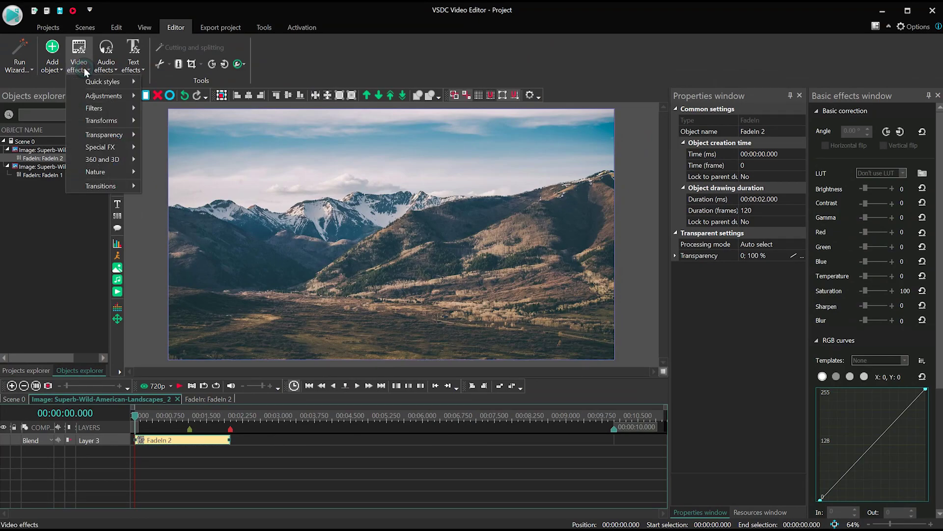
{"action": "left_click", "coordinate": [97, 95]}
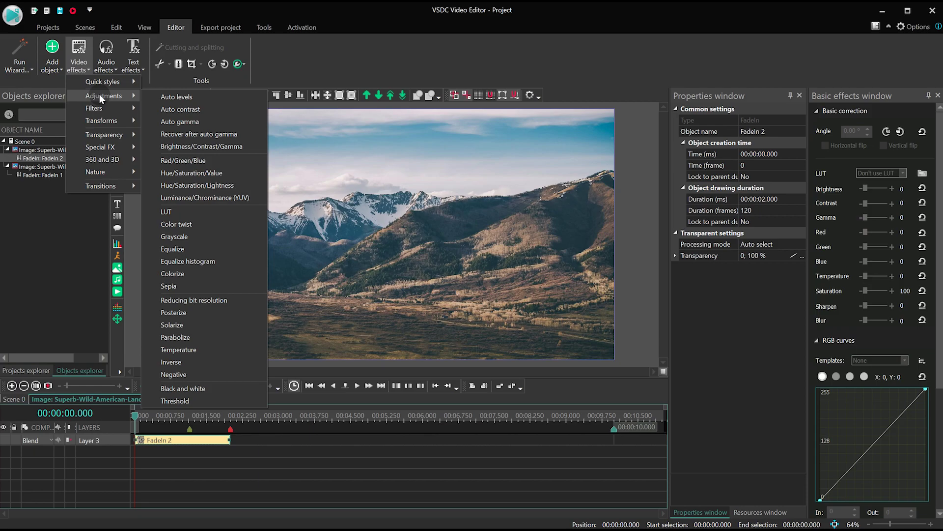
{"action": "left_click", "coordinate": [204, 362]}
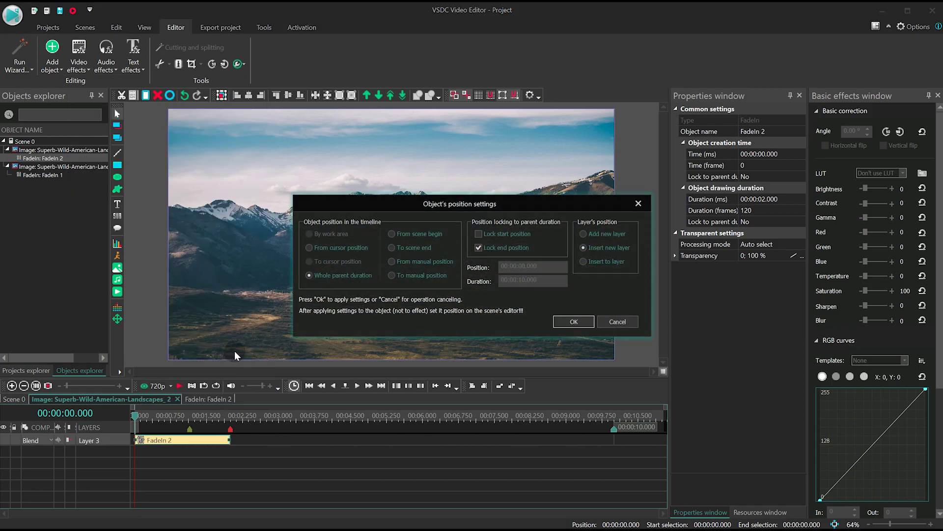
{"action": "left_click", "coordinate": [559, 321]}
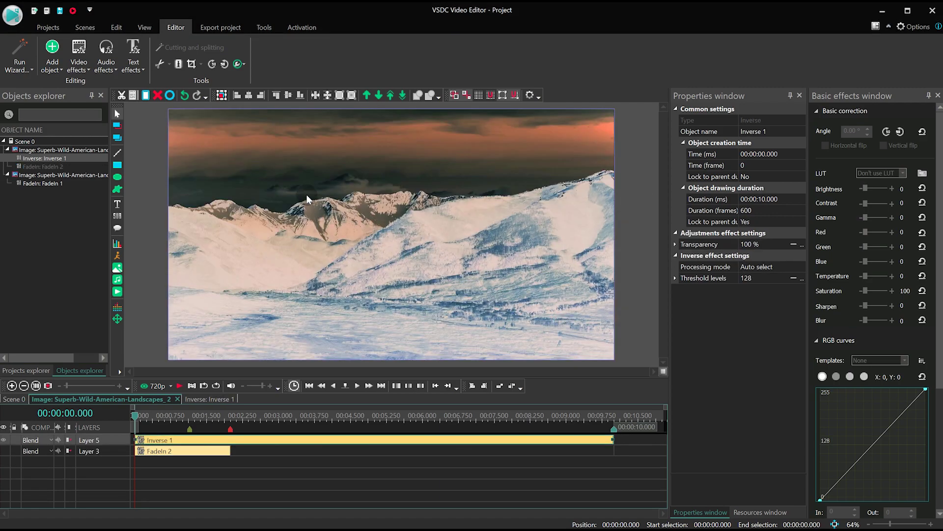
Add a Paper burn transition over the whole parent duration and preview it
{"action": "left_click", "coordinate": [86, 68]}
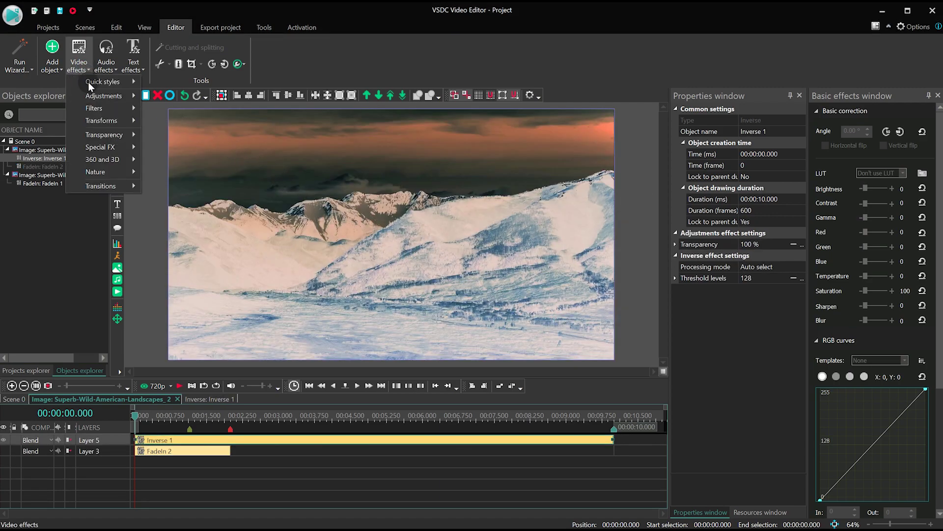
{"action": "mouse_move", "coordinate": [101, 186]}
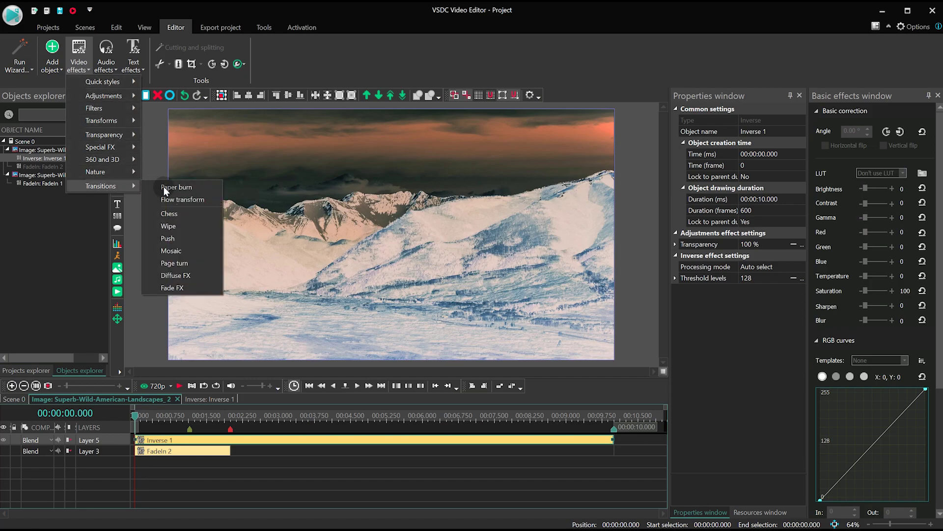
{"action": "left_click", "coordinate": [202, 186]}
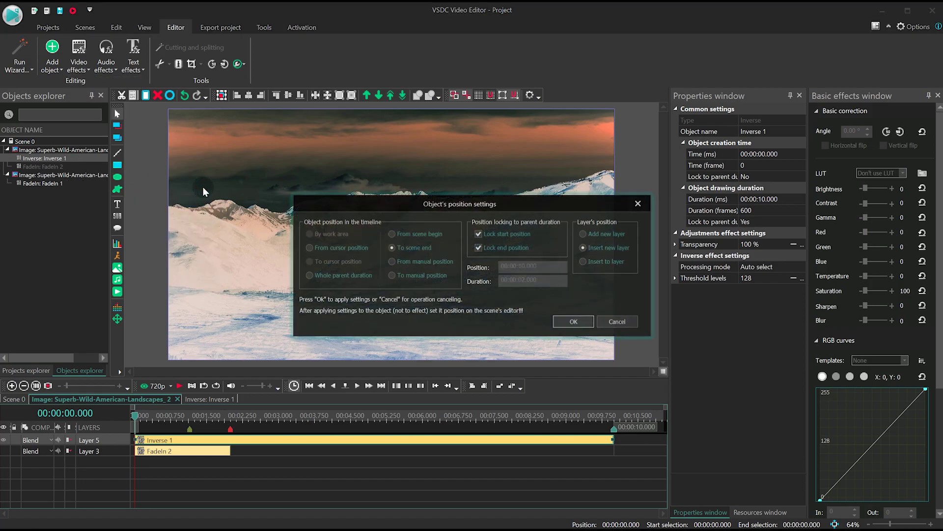
{"action": "left_click", "coordinate": [349, 277]}
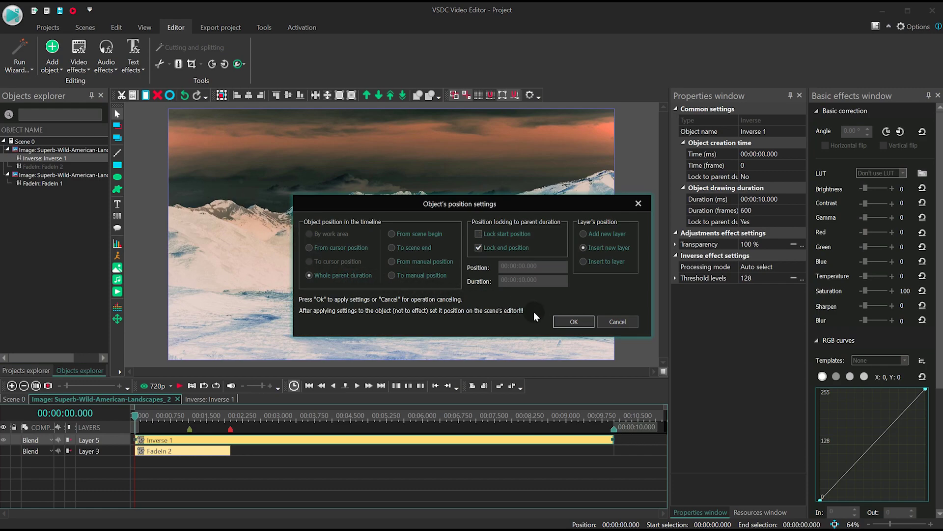
{"action": "left_click", "coordinate": [574, 323]}
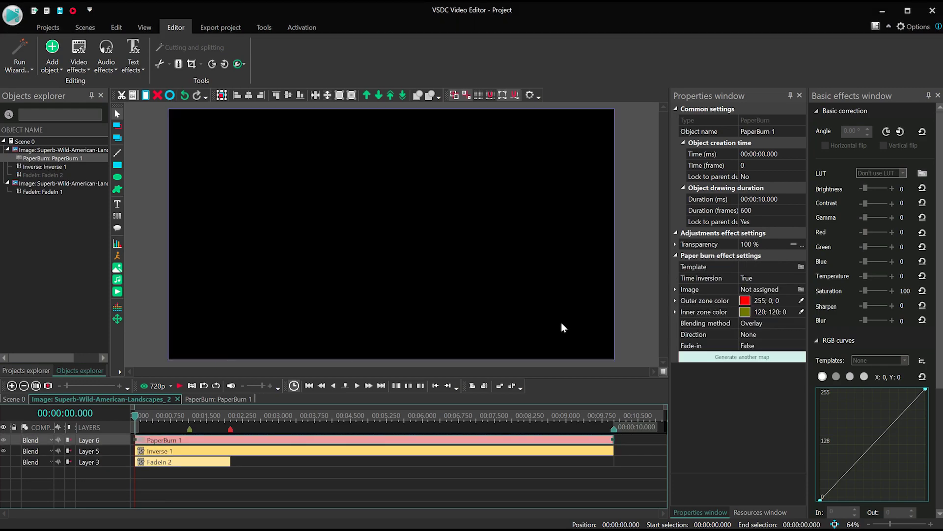
{"action": "key", "text": "space"}
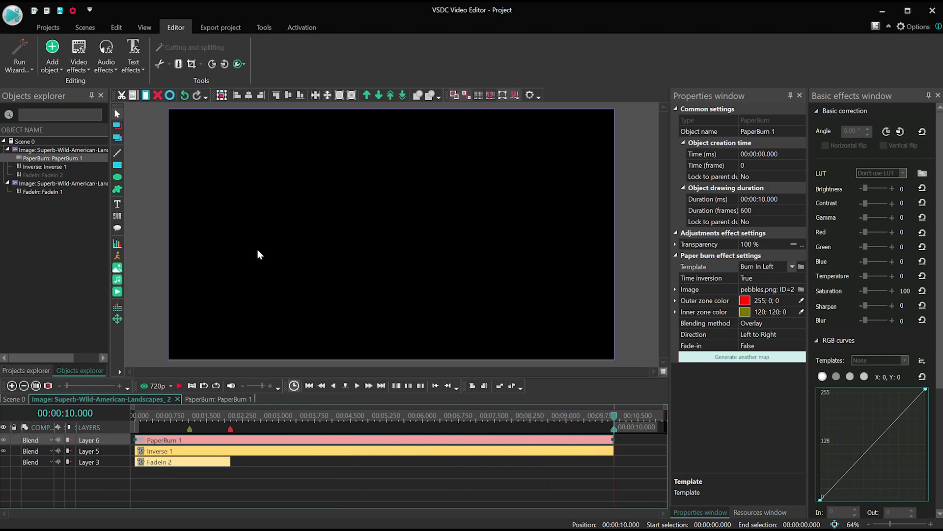
{"action": "left_click", "coordinate": [354, 418]}
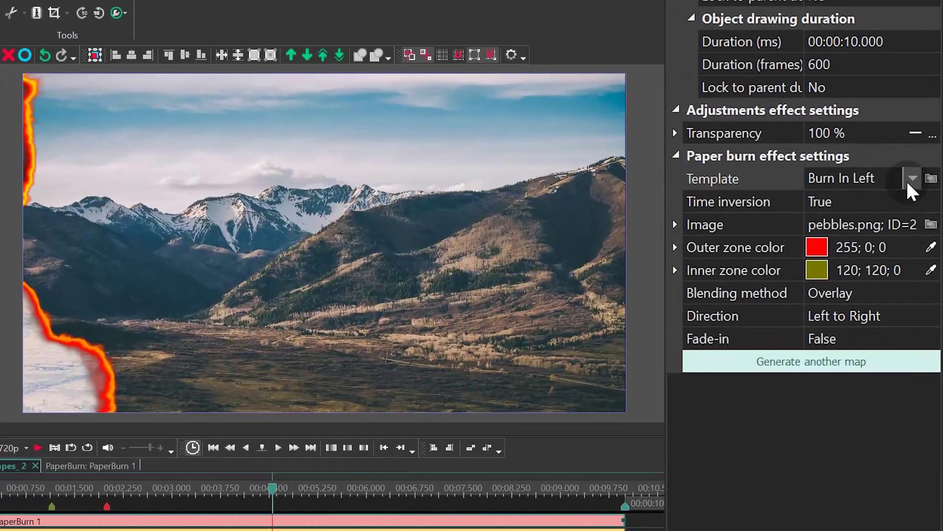
Keep the Burn In Left template, set Time inversion False and Image Not assigned
{"action": "left_click", "coordinate": [908, 182]}
{"action": "mouse_move", "coordinate": [929, 231]}
{"action": "left_mouse_down"}
{"action": "mouse_move", "coordinate": [937, 331]}
{"action": "mouse_move", "coordinate": [934, 210]}
{"action": "left_mouse_up"}
{"action": "left_click", "coordinate": [836, 201]}
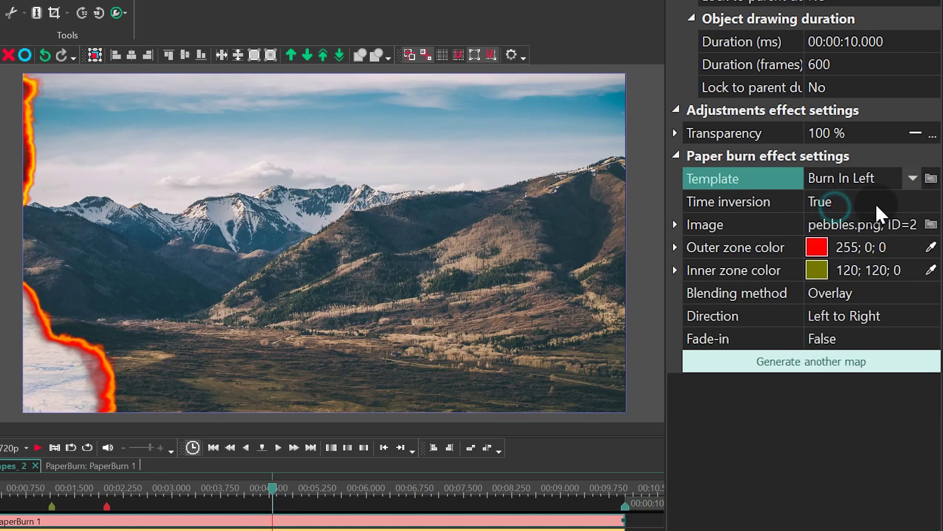
{"action": "double_click", "coordinate": [884, 201]}
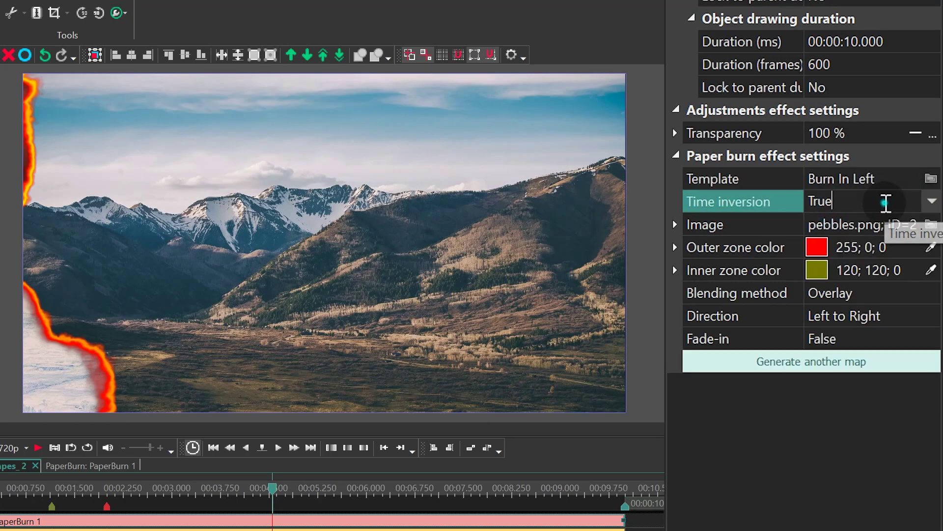
{"action": "left_click", "coordinate": [875, 224]}
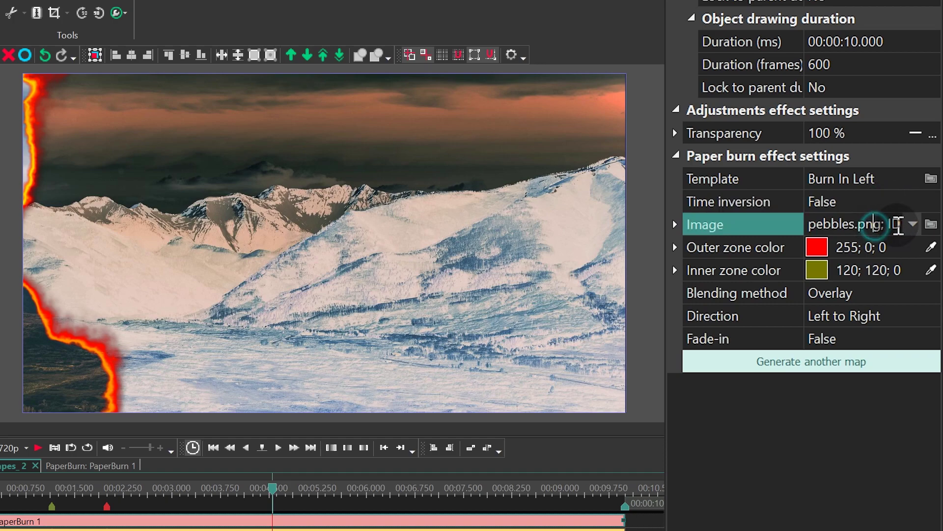
{"action": "left_click", "coordinate": [913, 225]}
{"action": "left_click", "coordinate": [832, 248]}
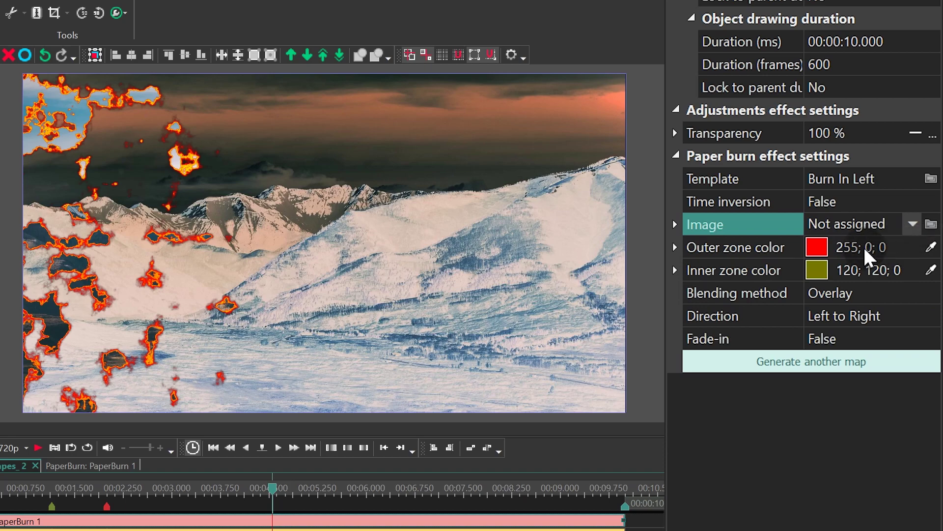
Set the paper burn outer zone colour to black and inner zone to white
{"action": "left_click", "coordinate": [821, 246]}
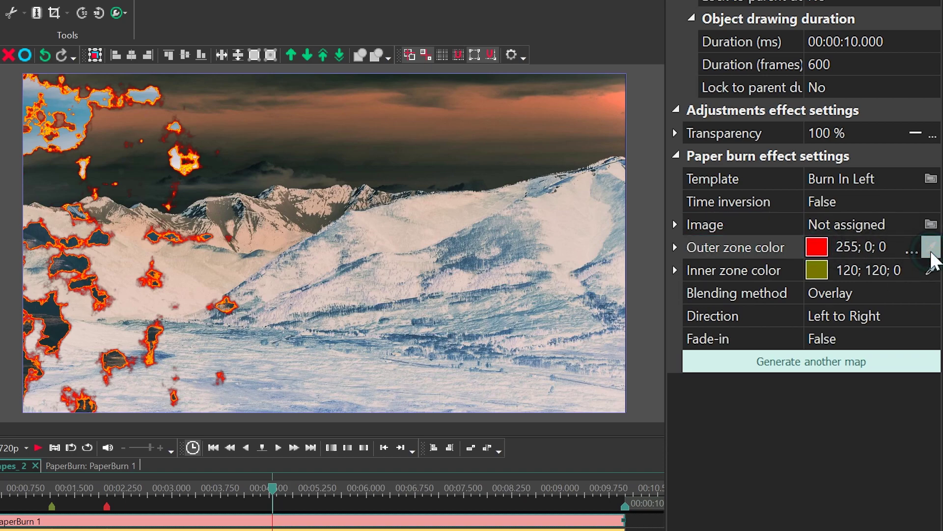
{"action": "left_click", "coordinate": [908, 251]}
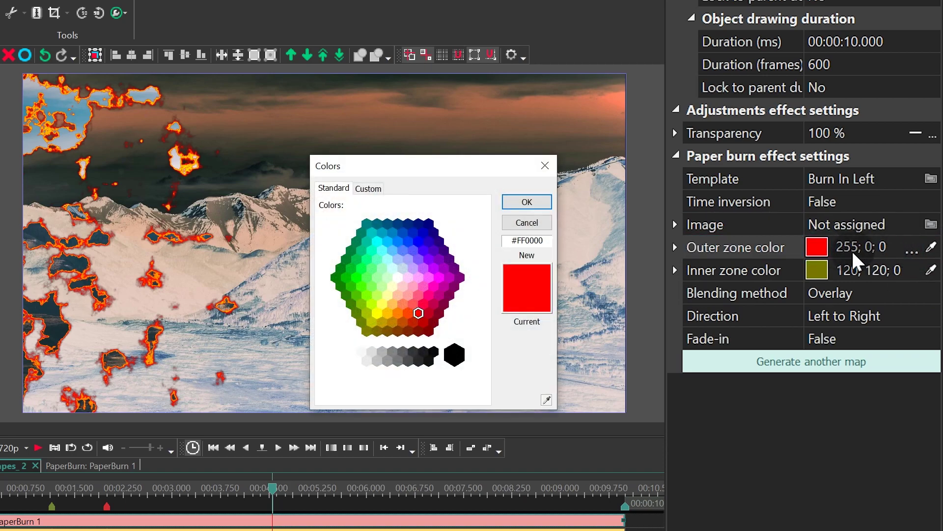
{"action": "left_click", "coordinate": [445, 359]}
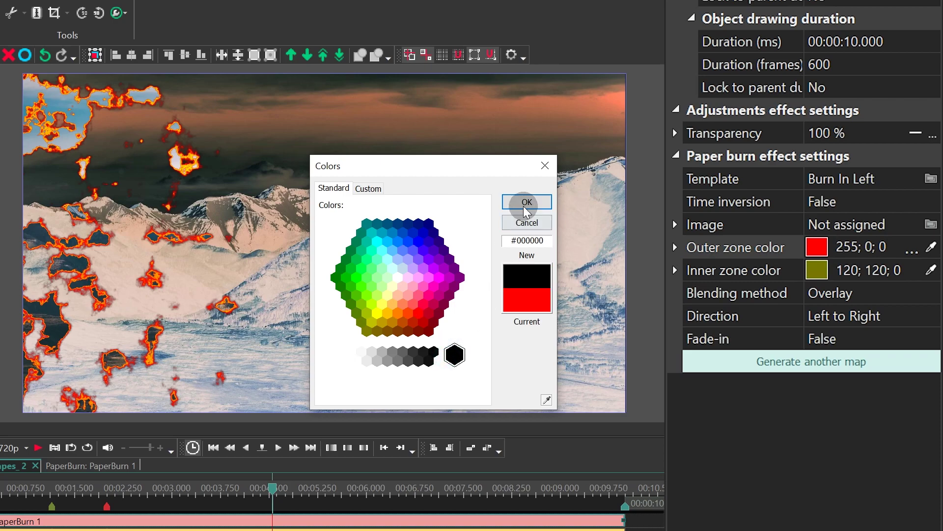
{"action": "left_click", "coordinate": [524, 203]}
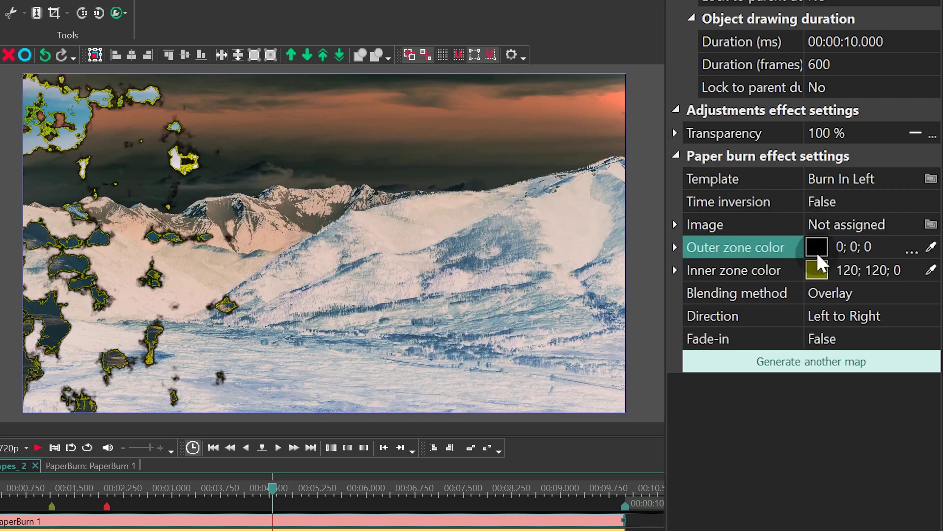
{"action": "left_click", "coordinate": [817, 269]}
{"action": "left_click", "coordinate": [931, 272]}
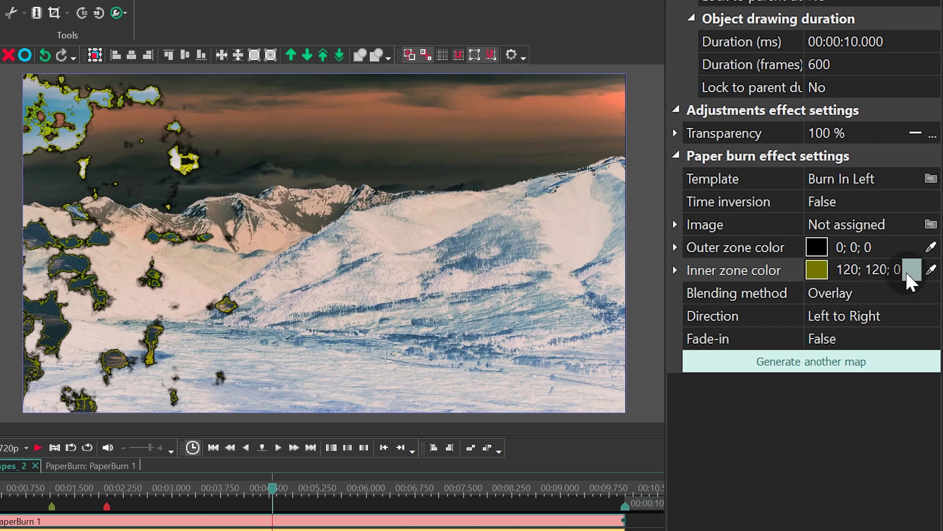
{"action": "left_click", "coordinate": [911, 270]}
{"action": "left_click_drag", "start_coordinate": [457, 357], "coordinate": [341, 355]}
{"action": "left_click", "coordinate": [527, 203]}
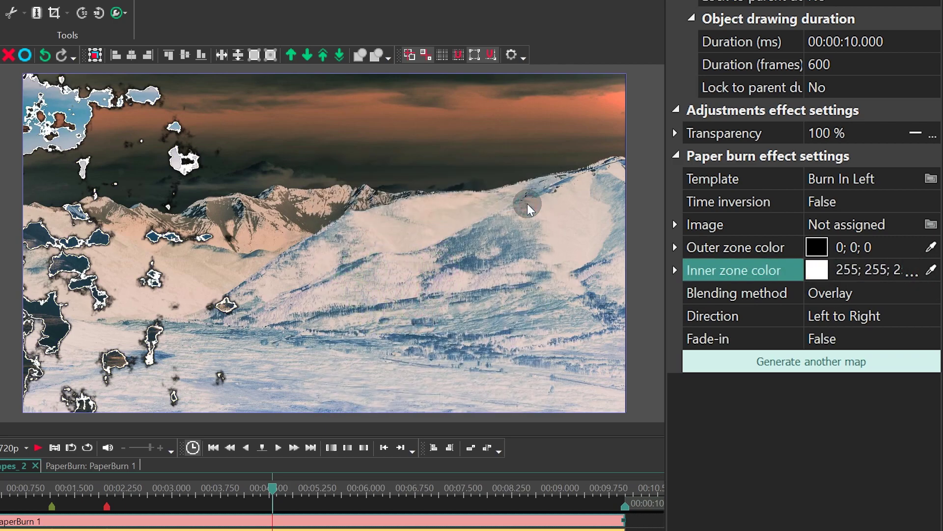
Set the burn map's Spot size to 100% and Granularity to 10
{"action": "left_click", "coordinate": [675, 247]}
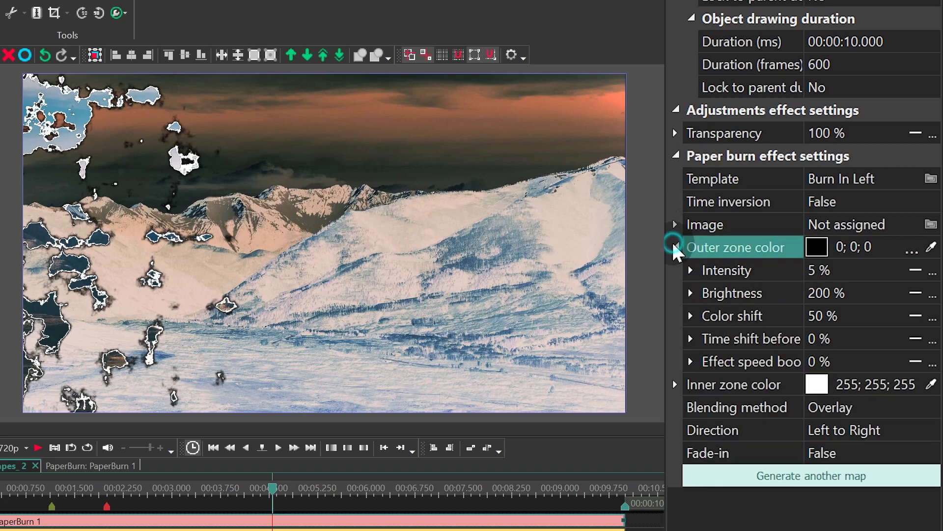
{"action": "left_click", "coordinate": [675, 224]}
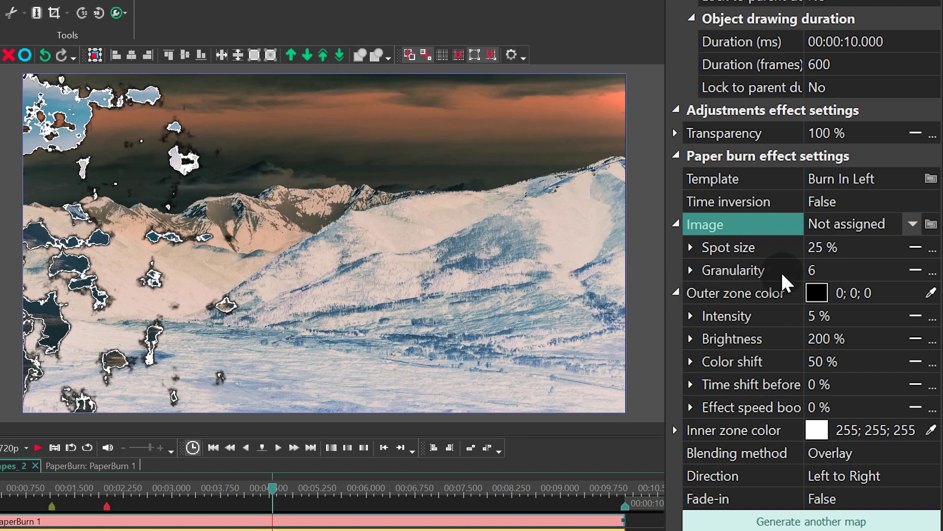
{"action": "left_click", "coordinate": [826, 247]}
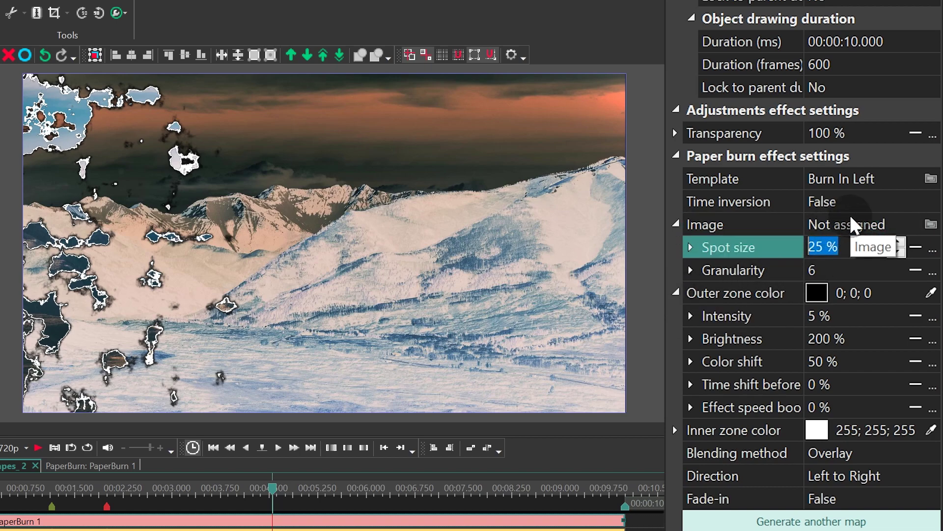
{"action": "type", "text": "100"}
{"action": "left_click", "coordinate": [844, 268]}
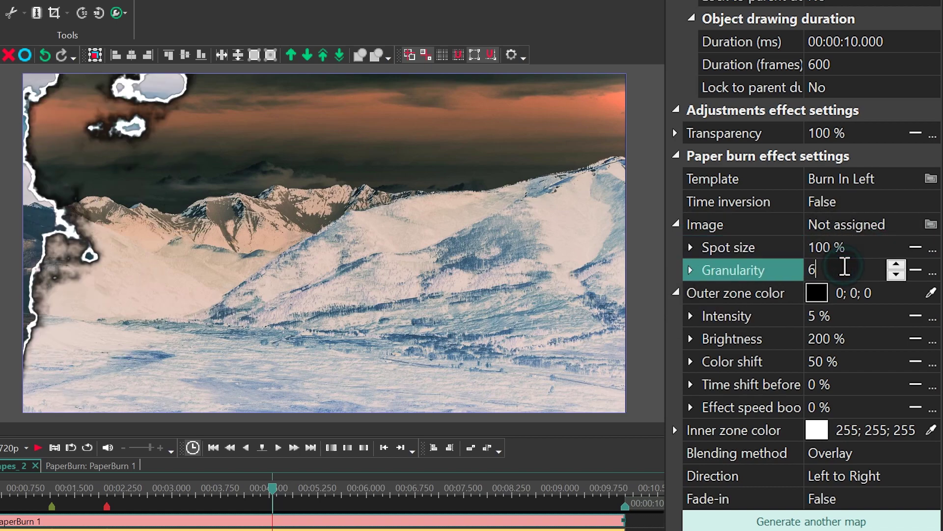
{"action": "double_click", "coordinate": [811, 269]}
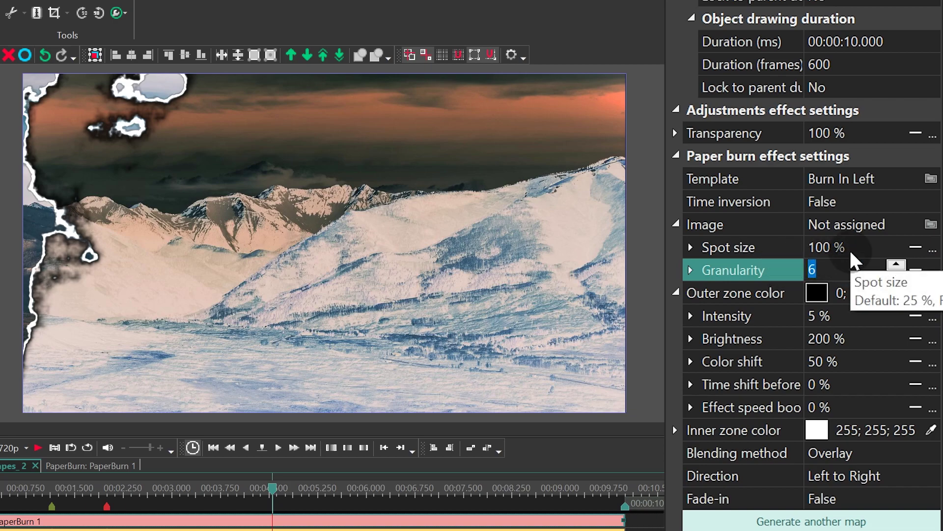
{"action": "type", "text": "10"}
{"action": "left_click", "coordinate": [860, 246]}
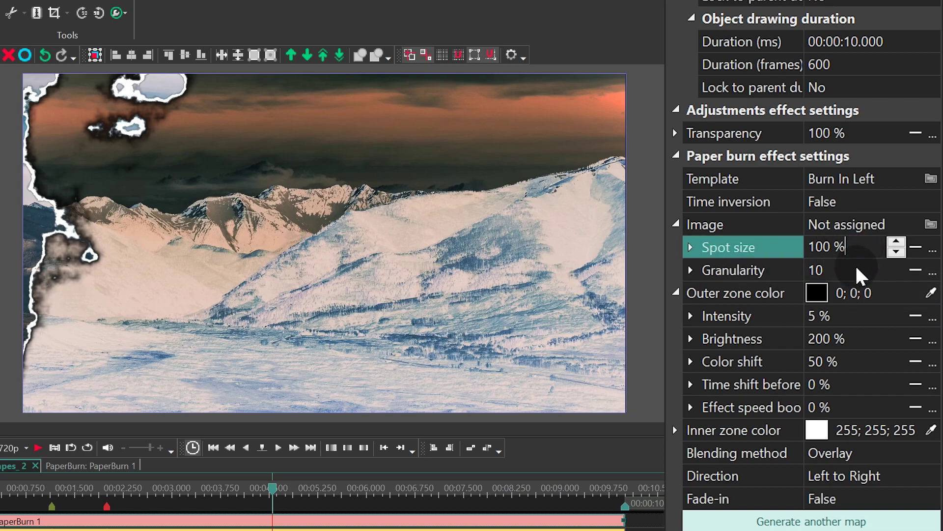
Set the inner zone brightness of the paper burn to 100%
{"action": "left_click", "coordinate": [676, 292]}
{"action": "left_click", "coordinate": [675, 316]}
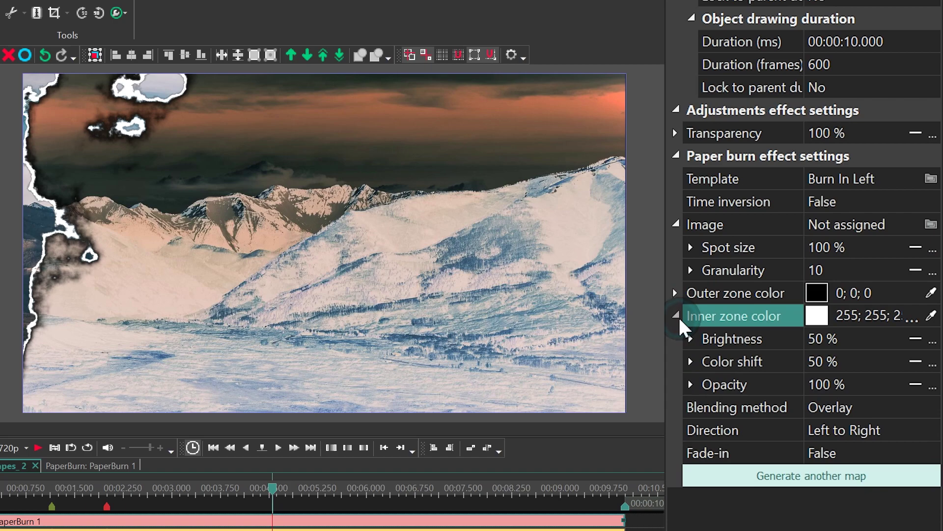
{"action": "left_click", "coordinate": [852, 338]}
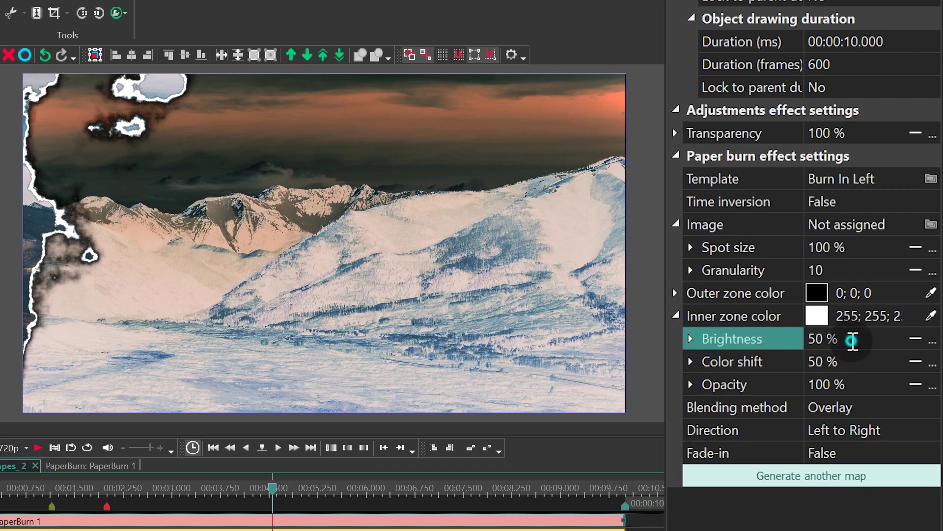
{"action": "type", "text": "100"}
{"action": "key", "text": "Return"}
Set the paper burn Direction to None
{"action": "left_click", "coordinate": [848, 357]}
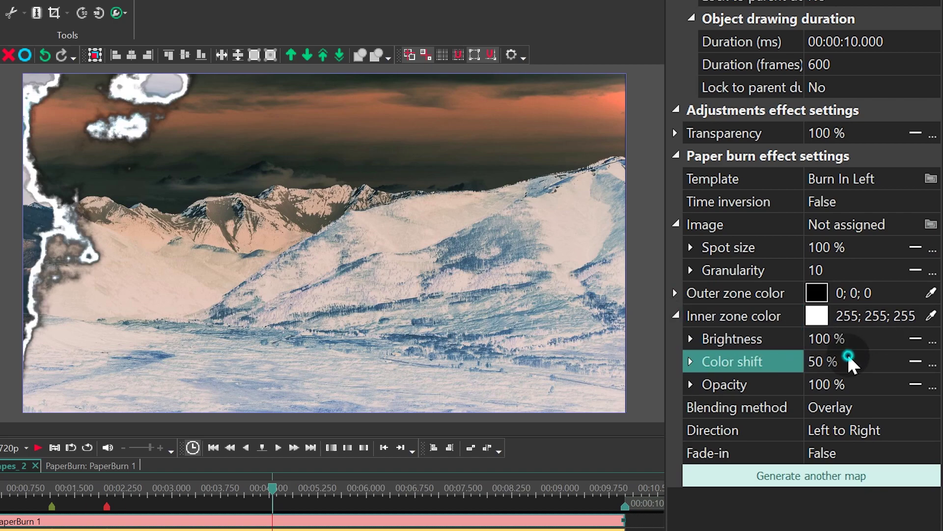
{"action": "left_click", "coordinate": [850, 382]}
{"action": "left_click", "coordinate": [866, 403]}
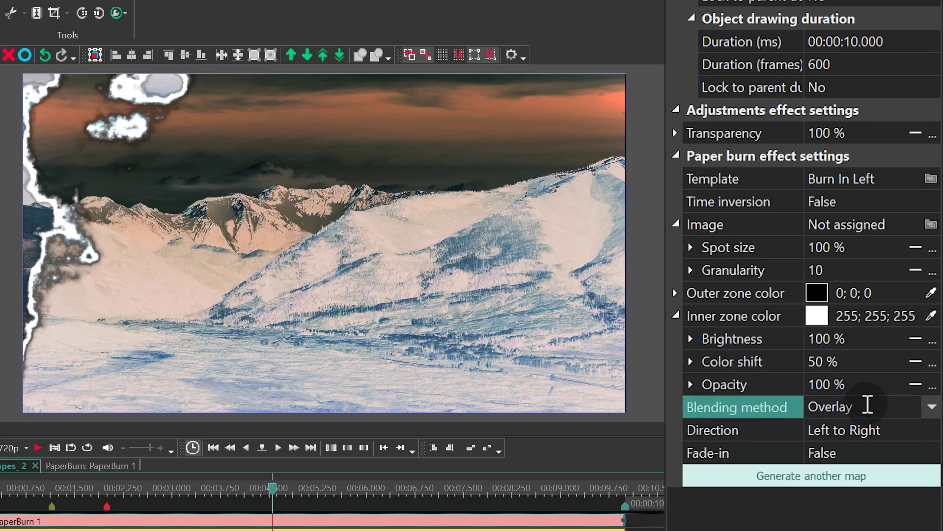
{"action": "left_click", "coordinate": [905, 432]}
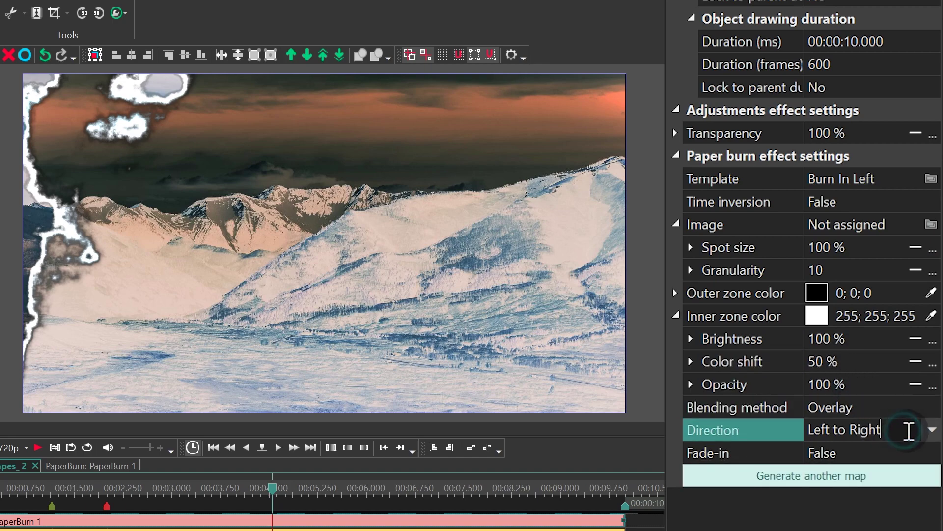
{"action": "left_click", "coordinate": [933, 430]}
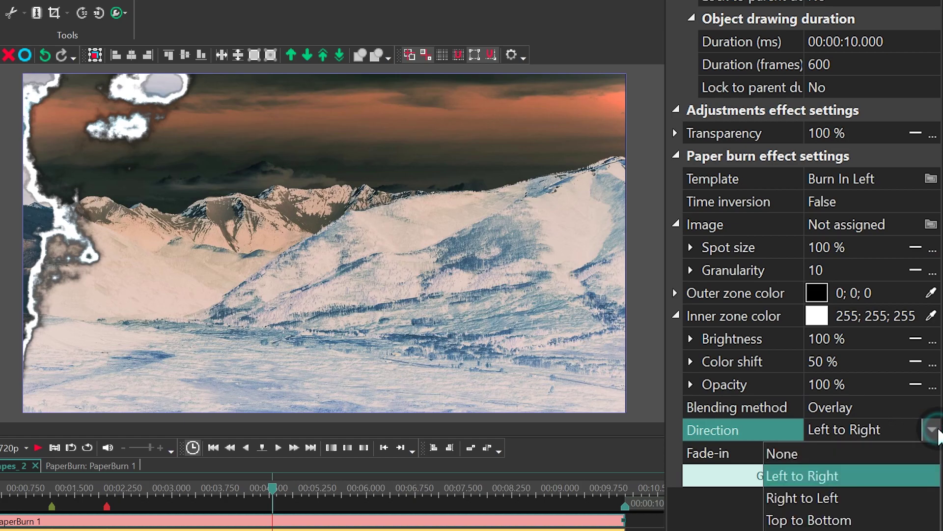
{"action": "left_click", "coordinate": [884, 451]}
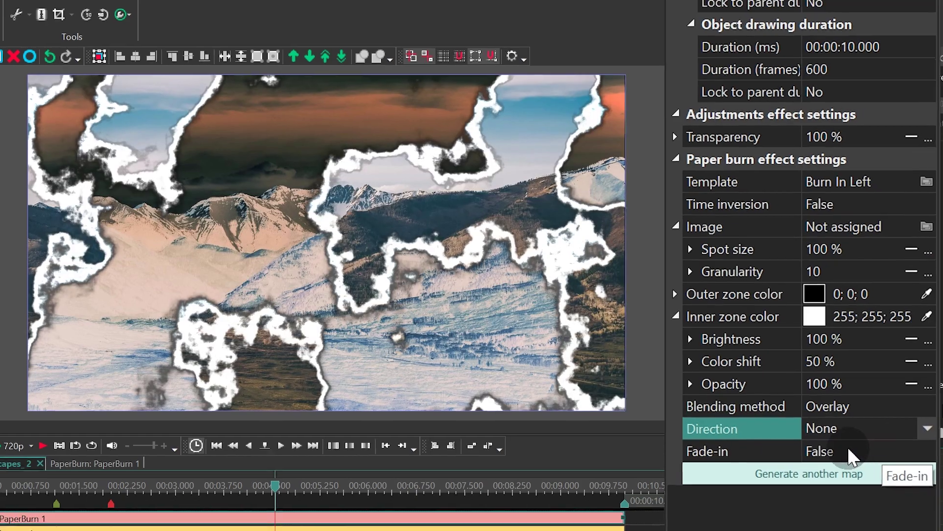
{"action": "left_click", "coordinate": [848, 451]}
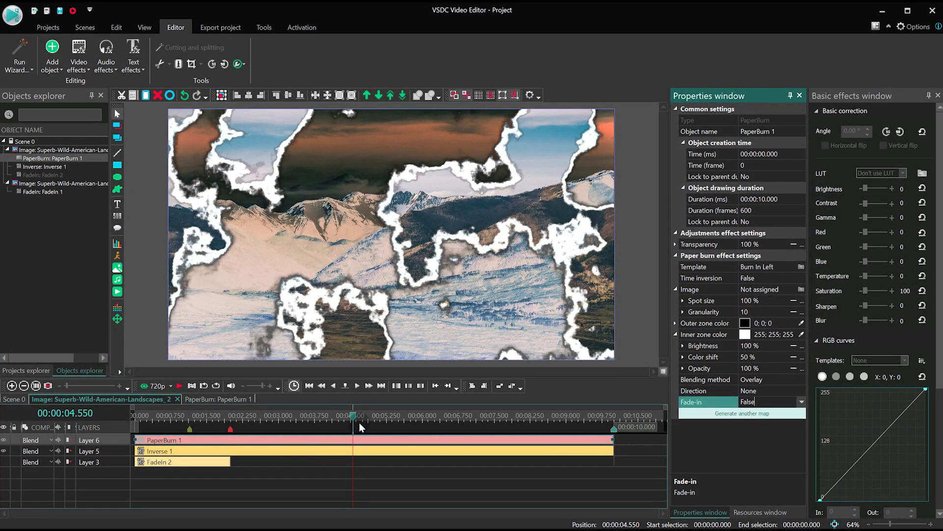
Play the burn preview from the start and stop once the burn clears
{"action": "left_click", "coordinate": [345, 386]}
{"action": "key", "text": "space"}
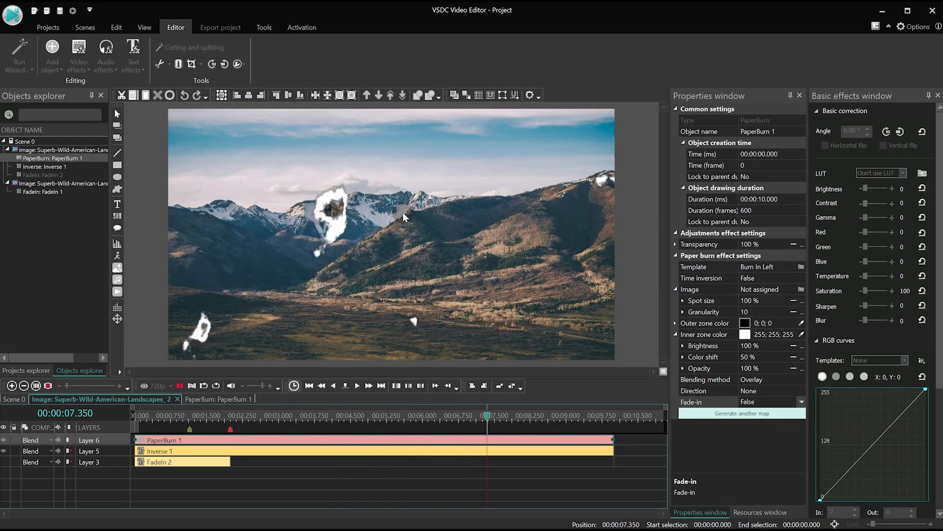
{"action": "key", "text": "space"}
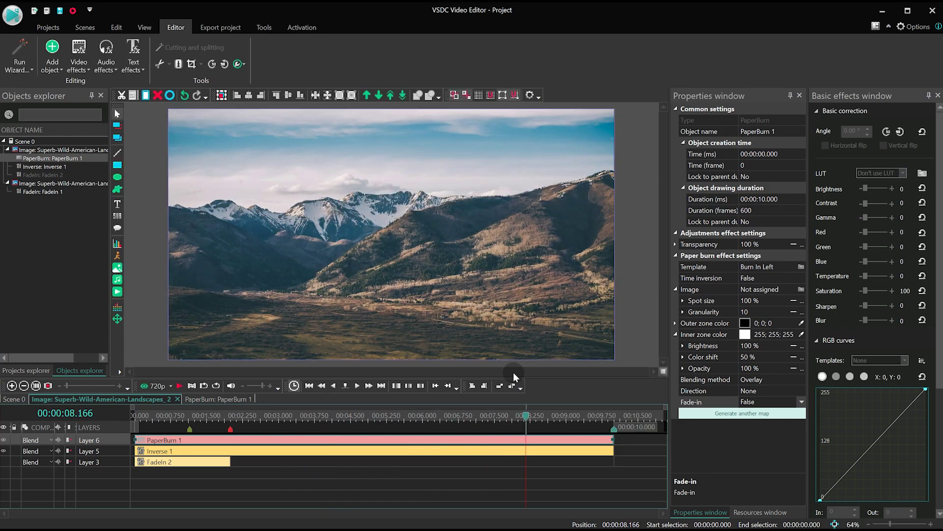
Add a red marker on the ruler at 00:00:08.166
{"action": "left_click", "coordinate": [520, 475]}
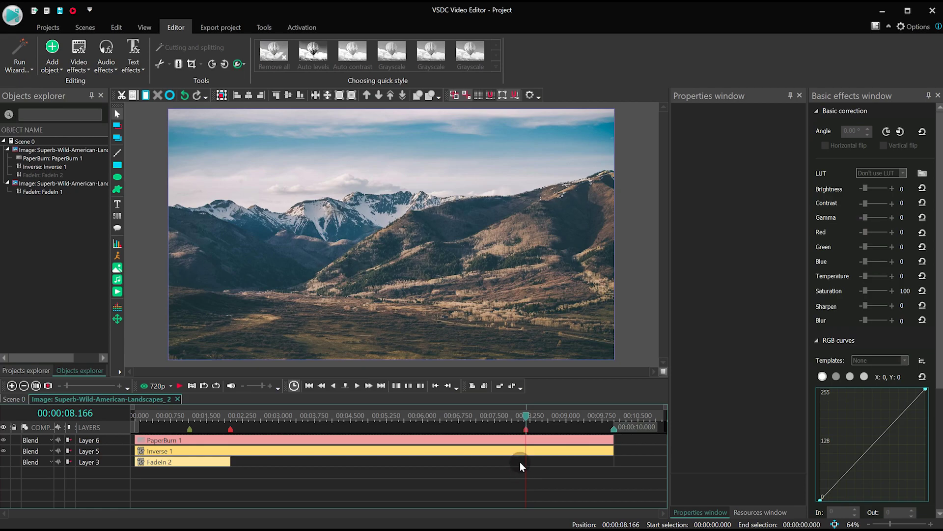
{"action": "double_click", "coordinate": [526, 430]}
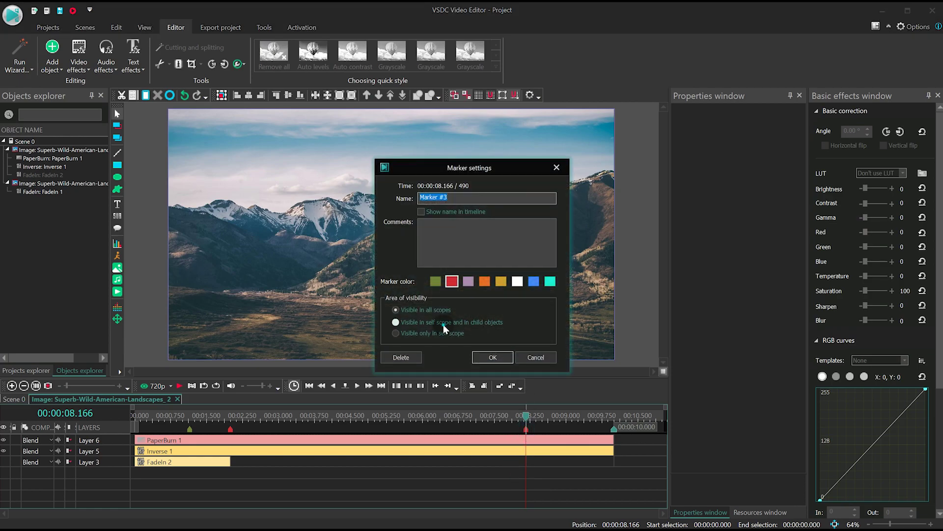
{"action": "left_click", "coordinate": [494, 357]}
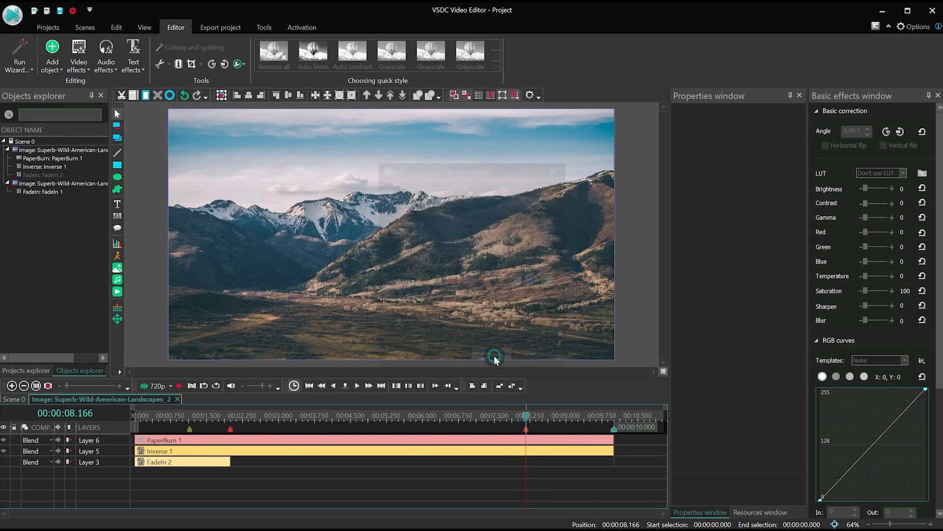
{"action": "left_click", "coordinate": [355, 414]}
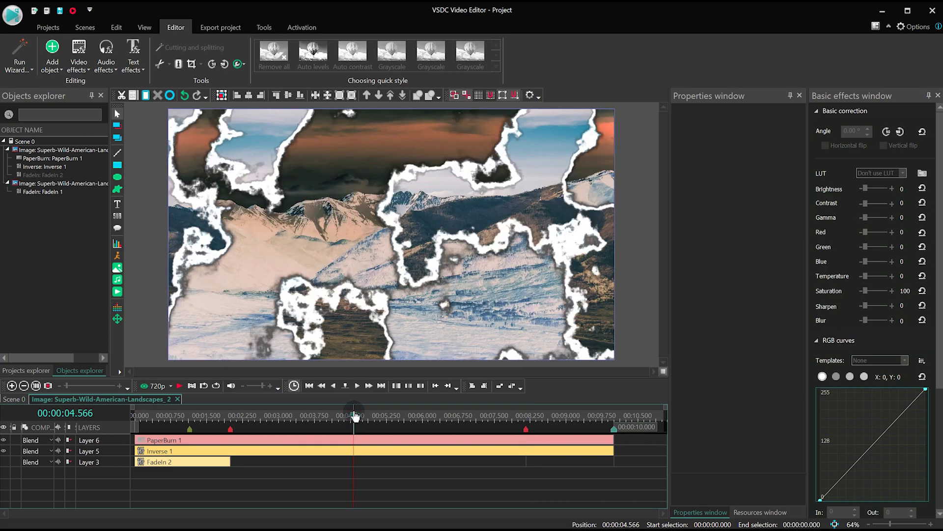
Drag FadeIn 2 above PaperBurn 1 and Inverse 1, preview near 2.3 s, then rewind
{"action": "left_click", "coordinate": [106, 439]}
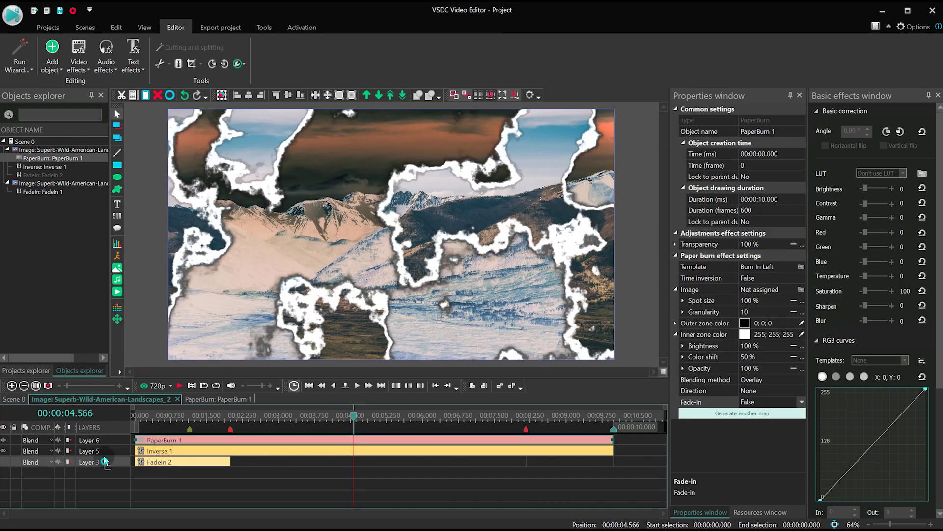
{"action": "left_click_drag", "start_coordinate": [106, 439], "coordinate": [107, 441]}
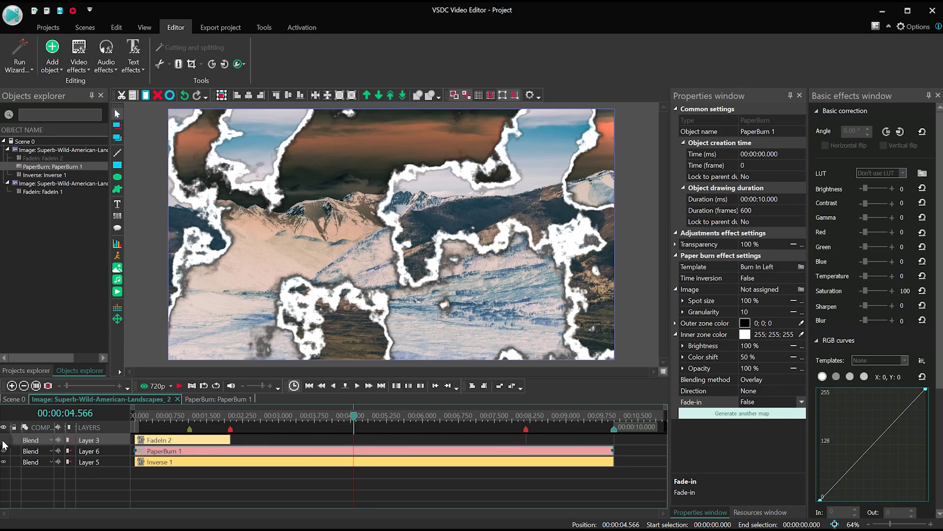
{"action": "left_click", "coordinate": [246, 416]}
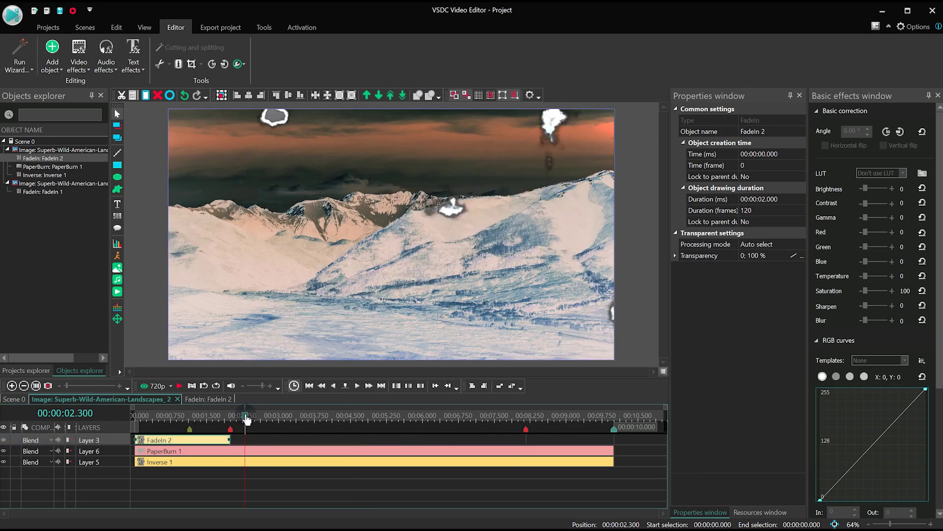
{"action": "key", "text": "Home"}
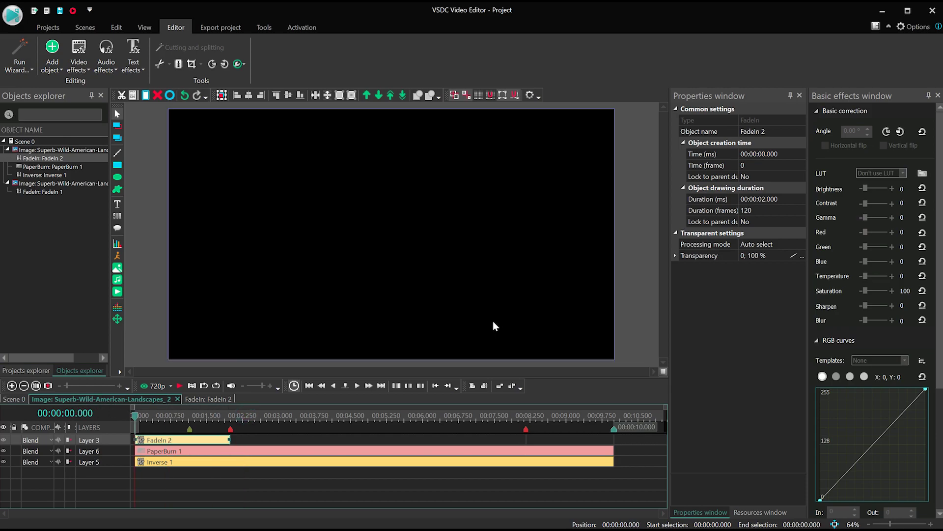
{"action": "left_click", "coordinate": [75, 69]}
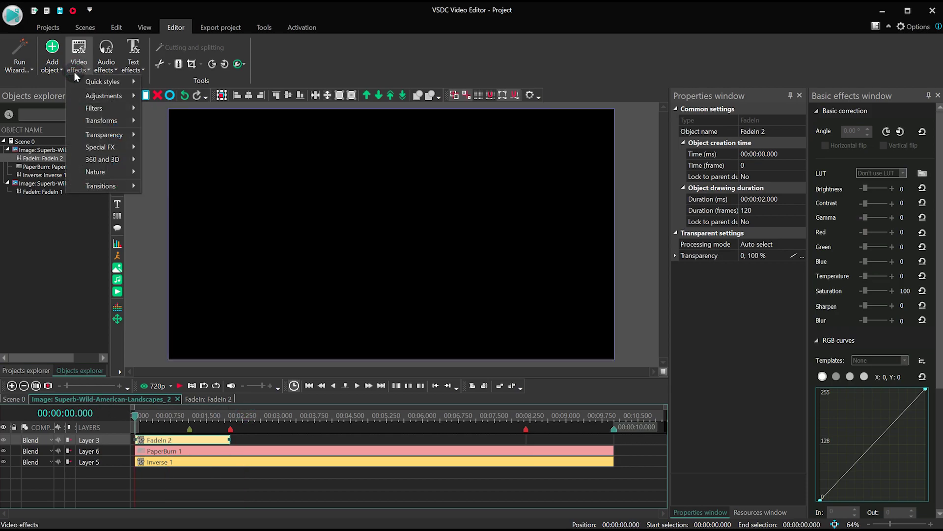
{"action": "mouse_move", "coordinate": [100, 108]}
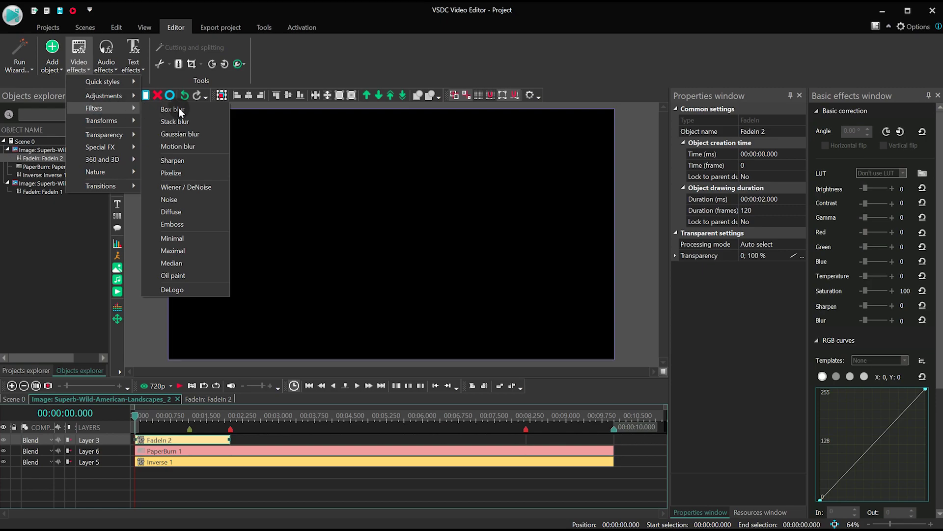
Add a Gaussian blur starting at the scene beginning with a 2.5-second duration
{"action": "left_click", "coordinate": [209, 133]}
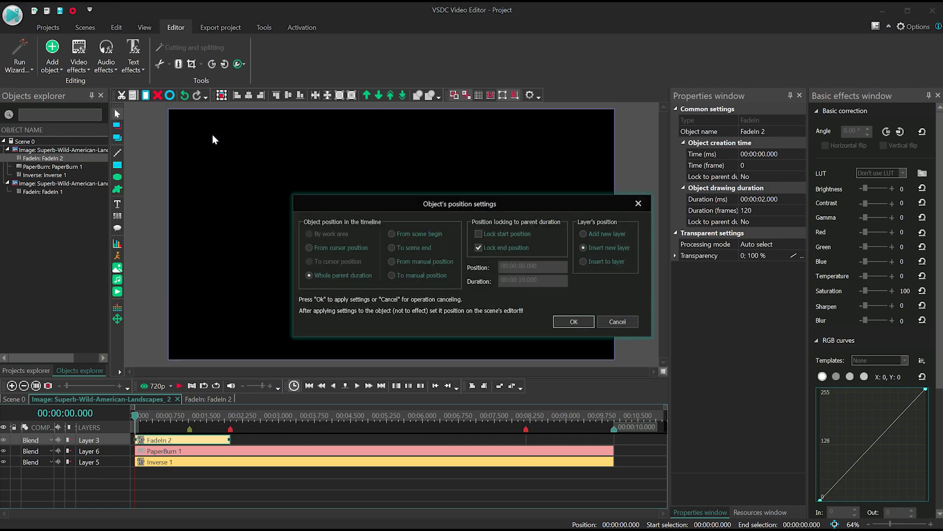
{"action": "left_click", "coordinate": [401, 234]}
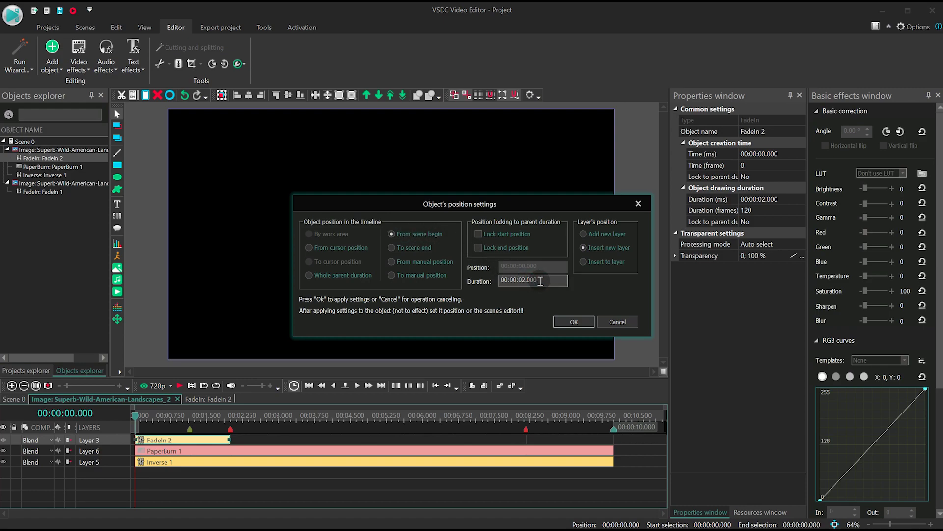
{"action": "key", "text": "Return"}
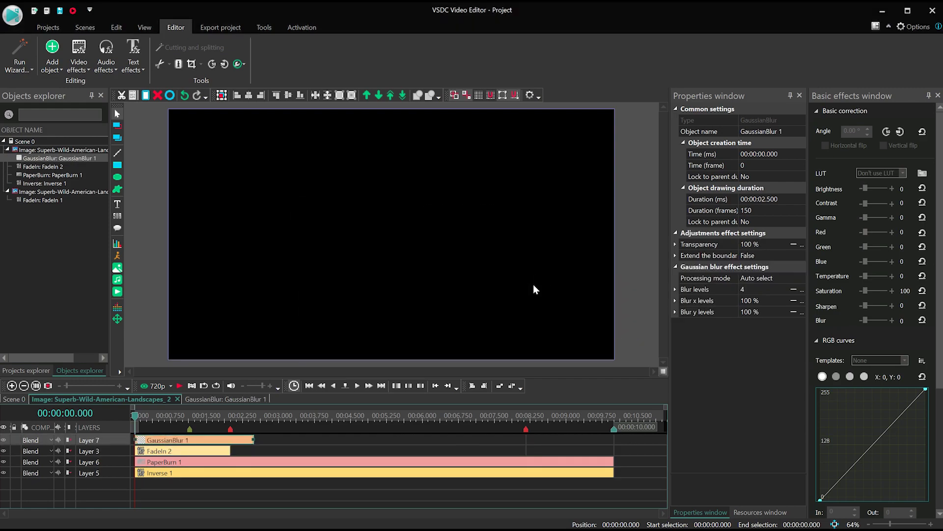
Preview the blur, set Blur levels to 30, then return to Scene 0's Layer 1 image
{"action": "key", "text": "space"}
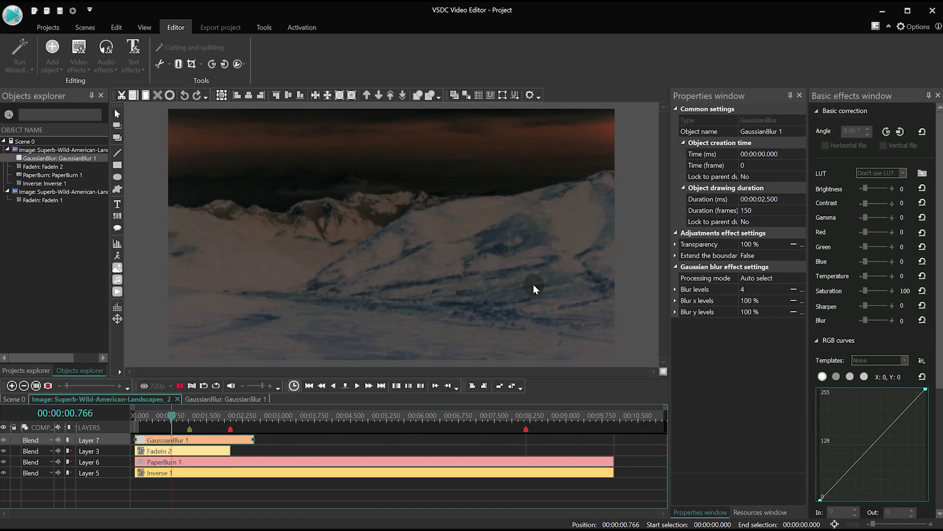
{"action": "key", "text": "space"}
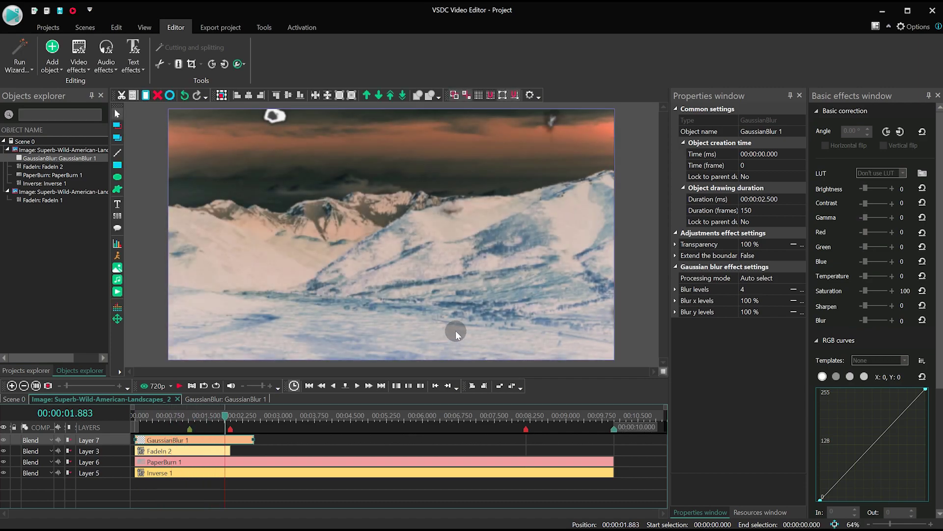
{"action": "left_click", "coordinate": [793, 290]}
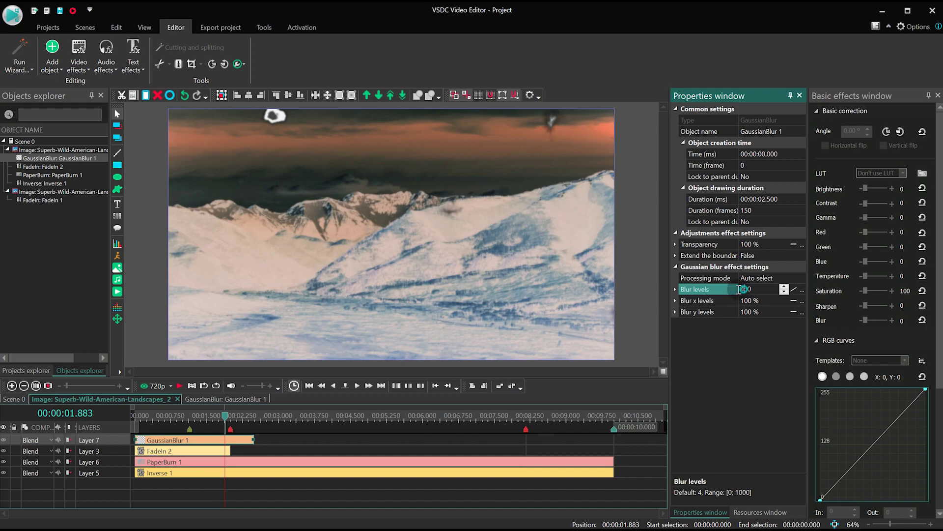
{"action": "type", "text": "30"}
{"action": "key", "text": "Return"}
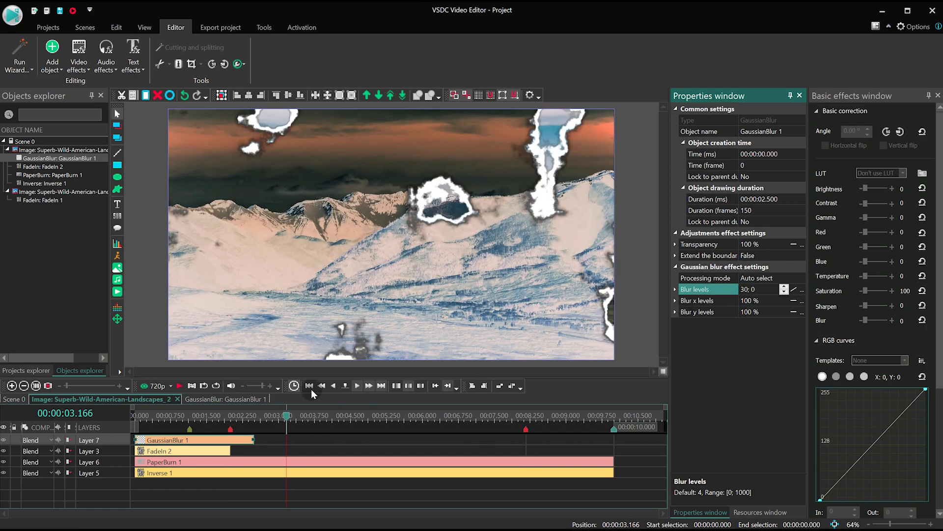
{"action": "left_click", "coordinate": [312, 388]}
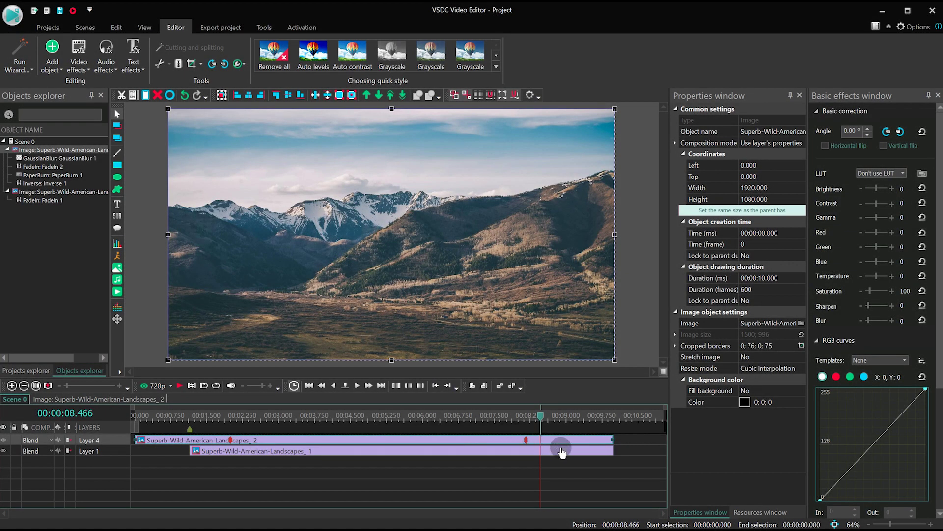
{"action": "left_click", "coordinate": [558, 449]}
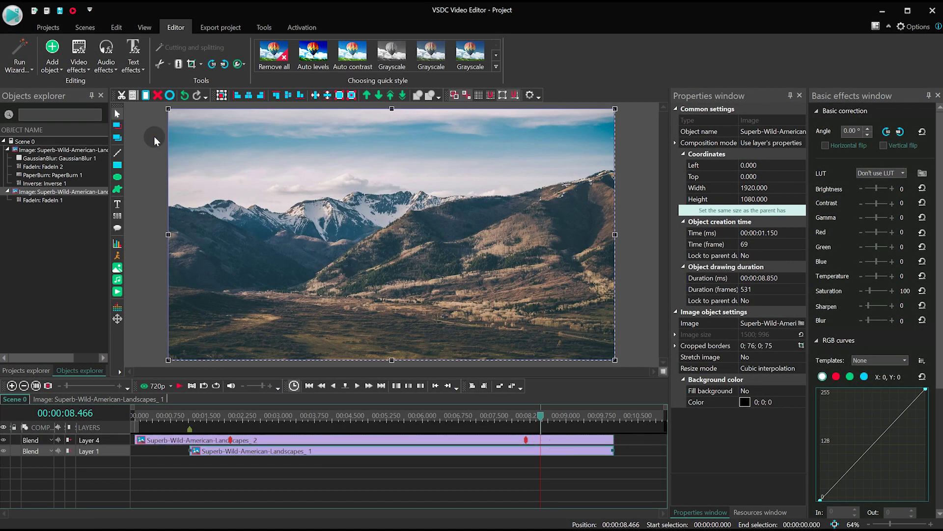
Add a Fade out transparency effect to Superb-Wild-American-Landscapes_1, running to scene end
{"action": "left_click", "coordinate": [76, 69]}
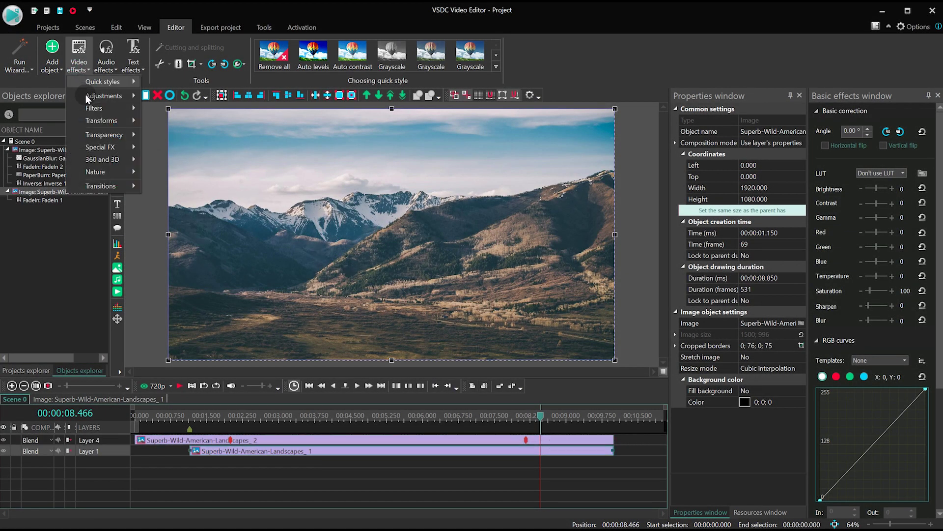
{"action": "mouse_move", "coordinate": [103, 135]}
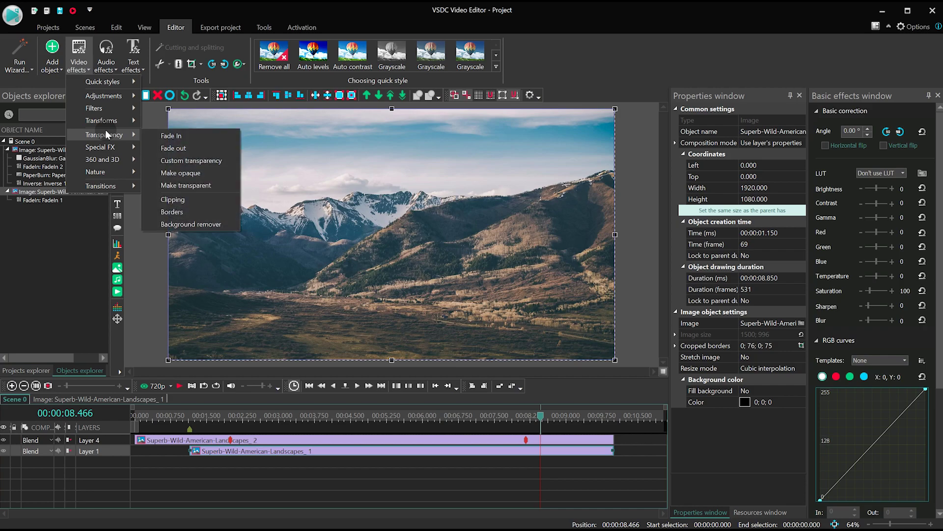
{"action": "left_click", "coordinate": [206, 149]}
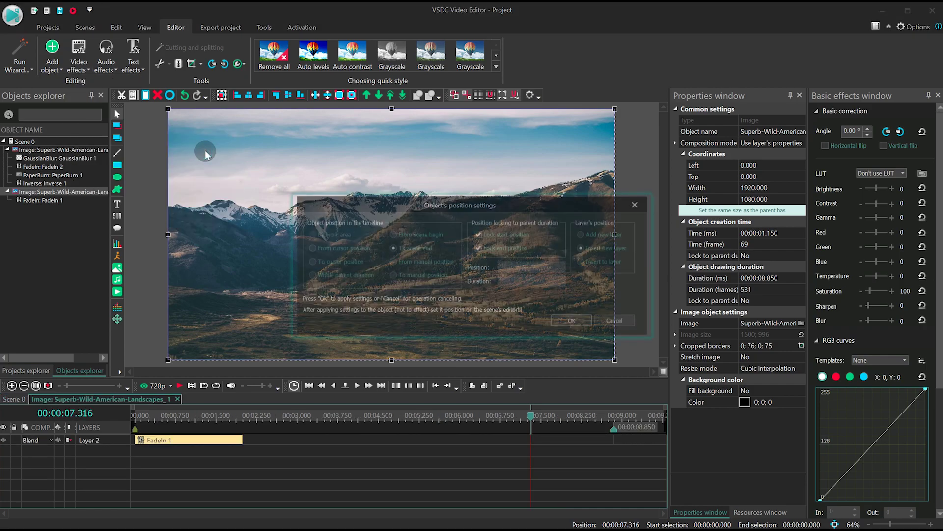